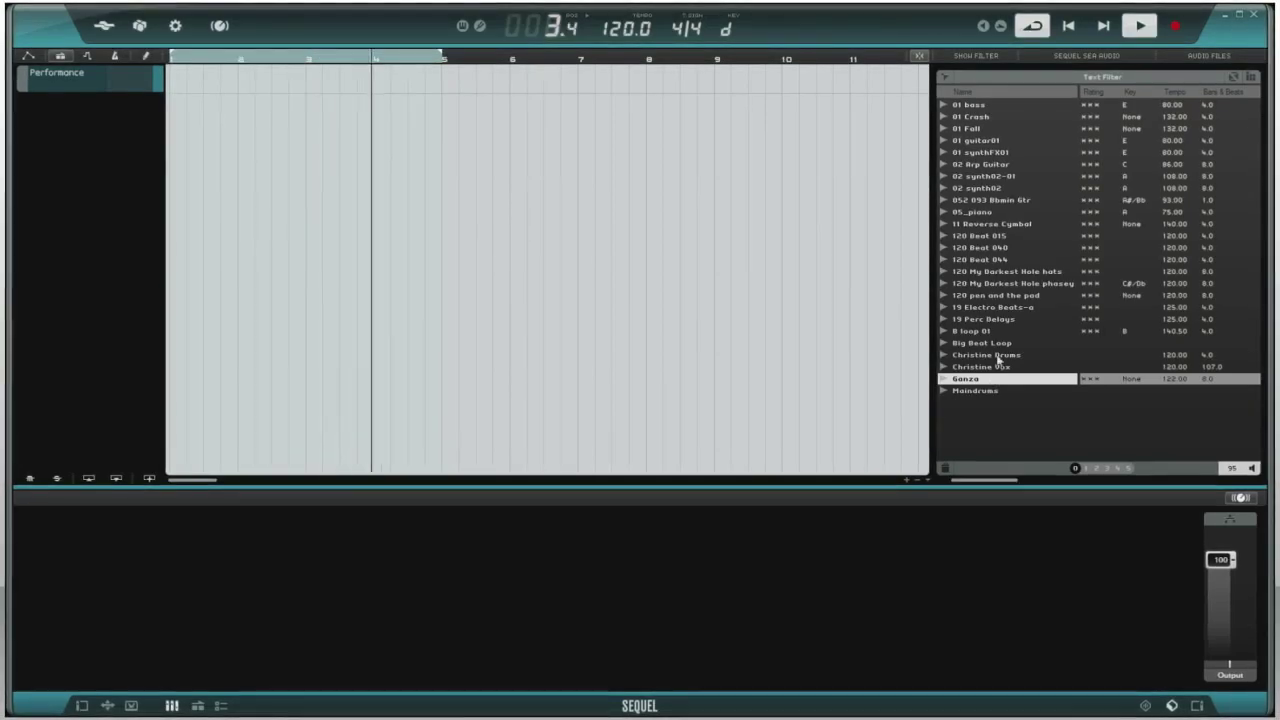
- Add the Christine Drums loop as a new track and colour it blue
drag(960, 356, 176, 116)
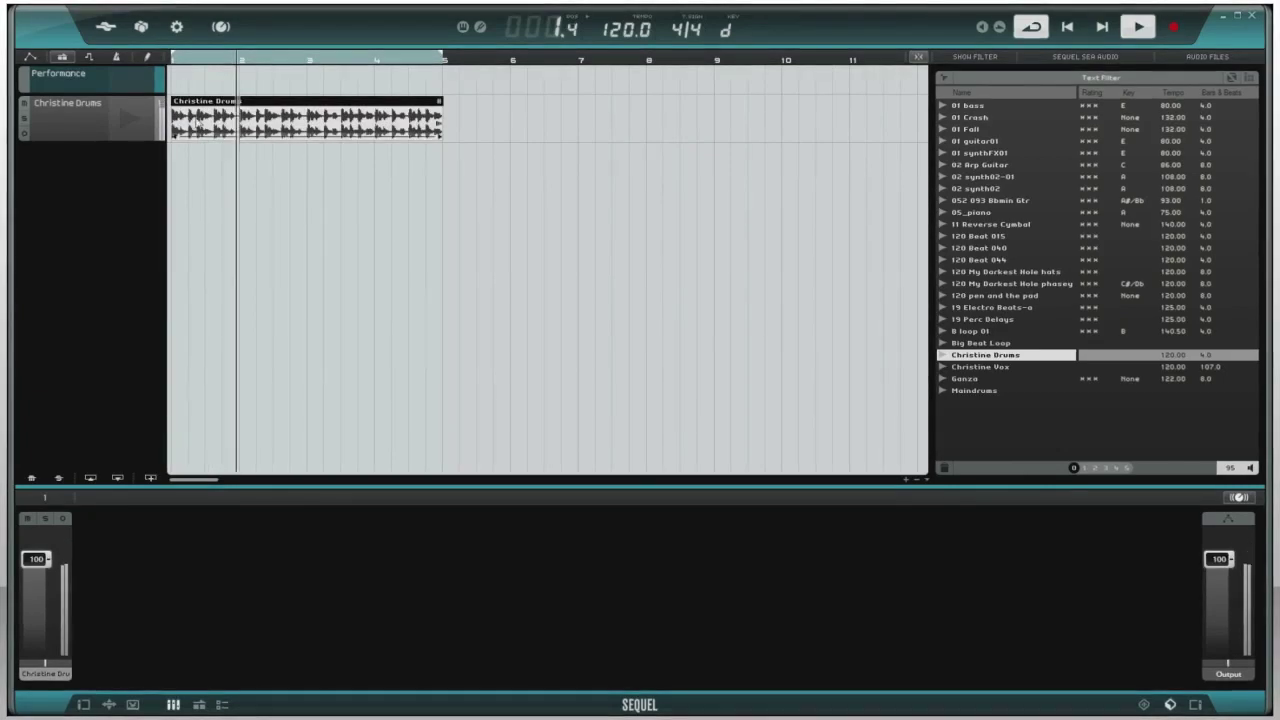
click(155, 122)
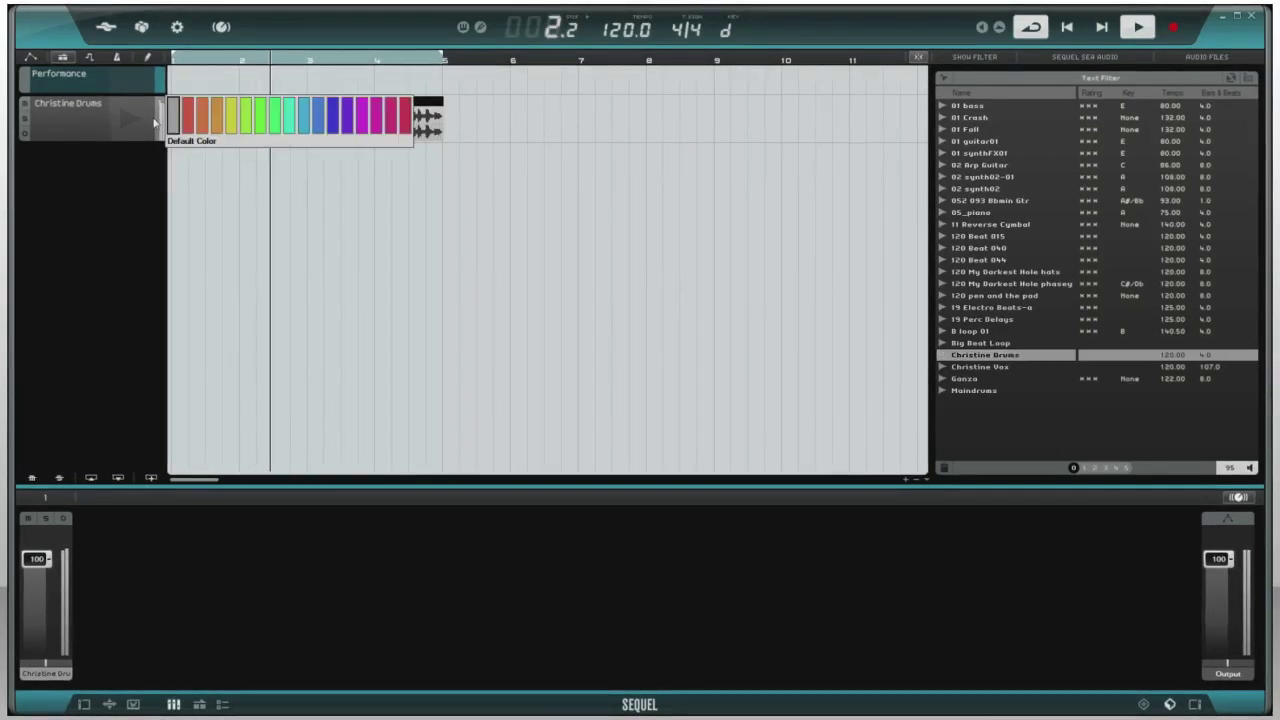
click(310, 116)
- Add the Ganza loop trimmed to end at bar 5, and 01 Crash as a new top track
drag(963, 378, 186, 175)
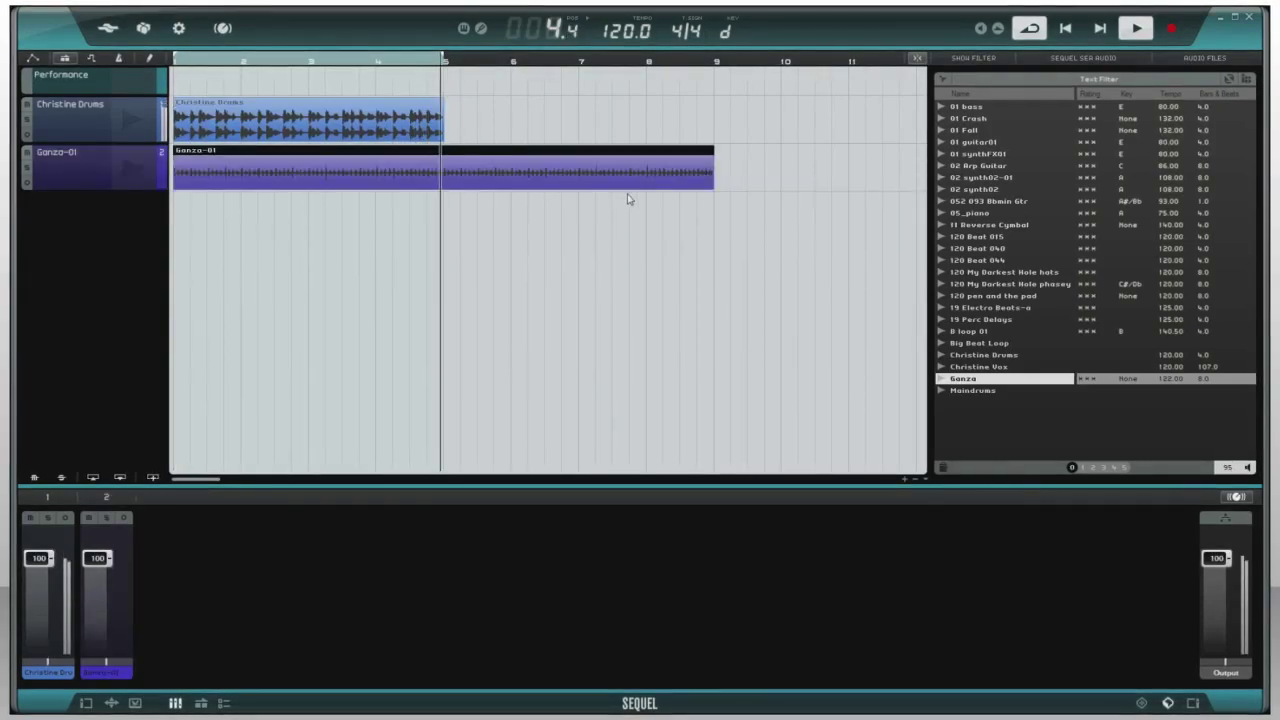
drag(711, 186, 446, 186)
drag(968, 120, 127, 203)
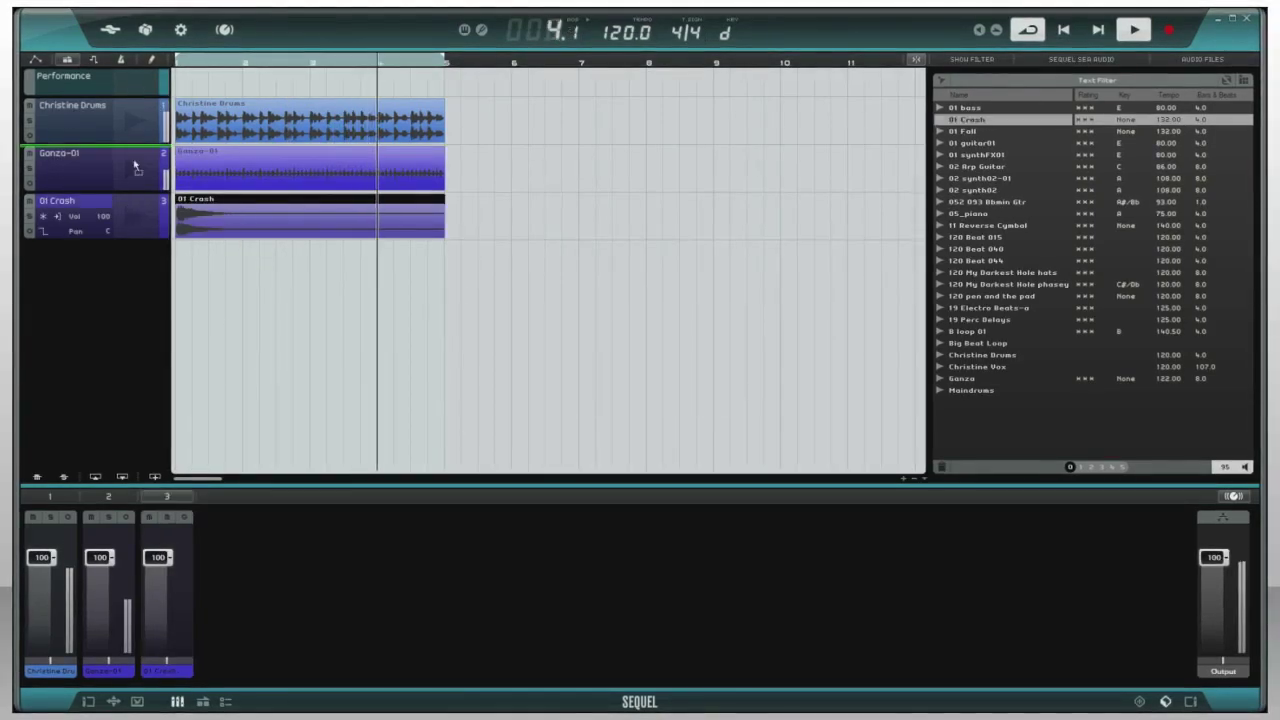
drag(300, 210, 322, 135)
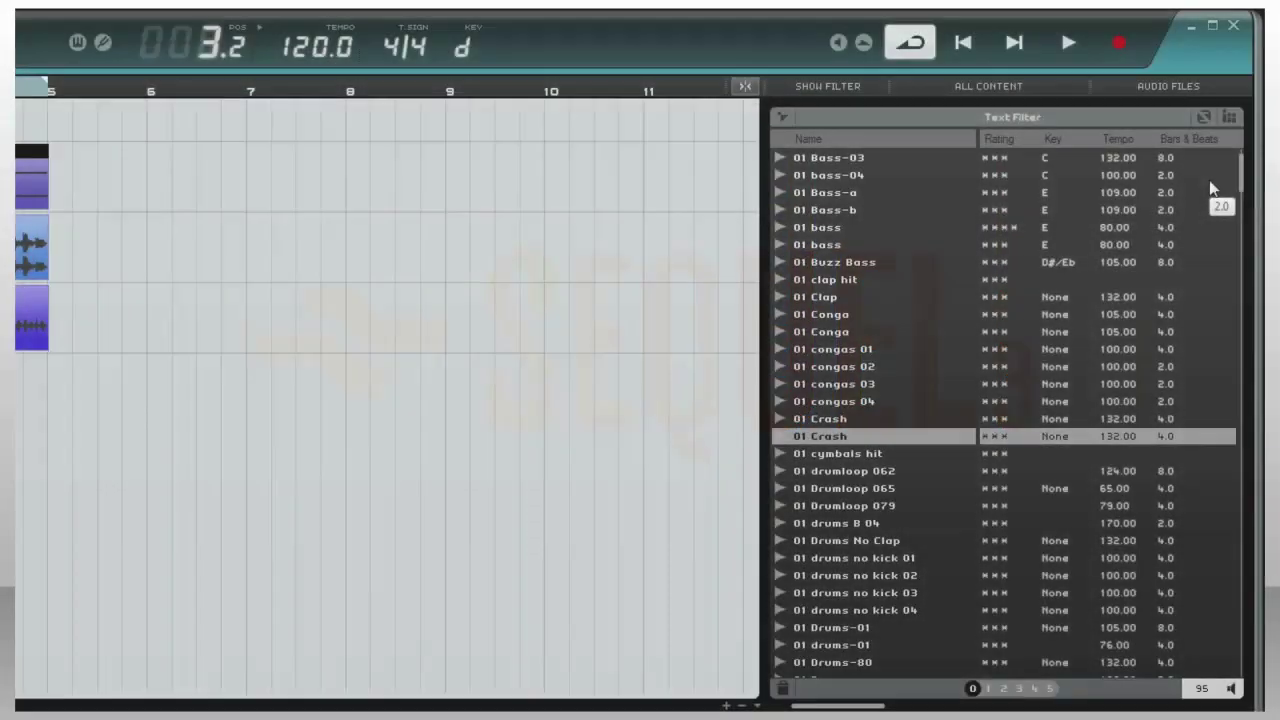
- Switch the browser to Pattern Banks and add Social Club 131bpm as a new track
click(1193, 89)
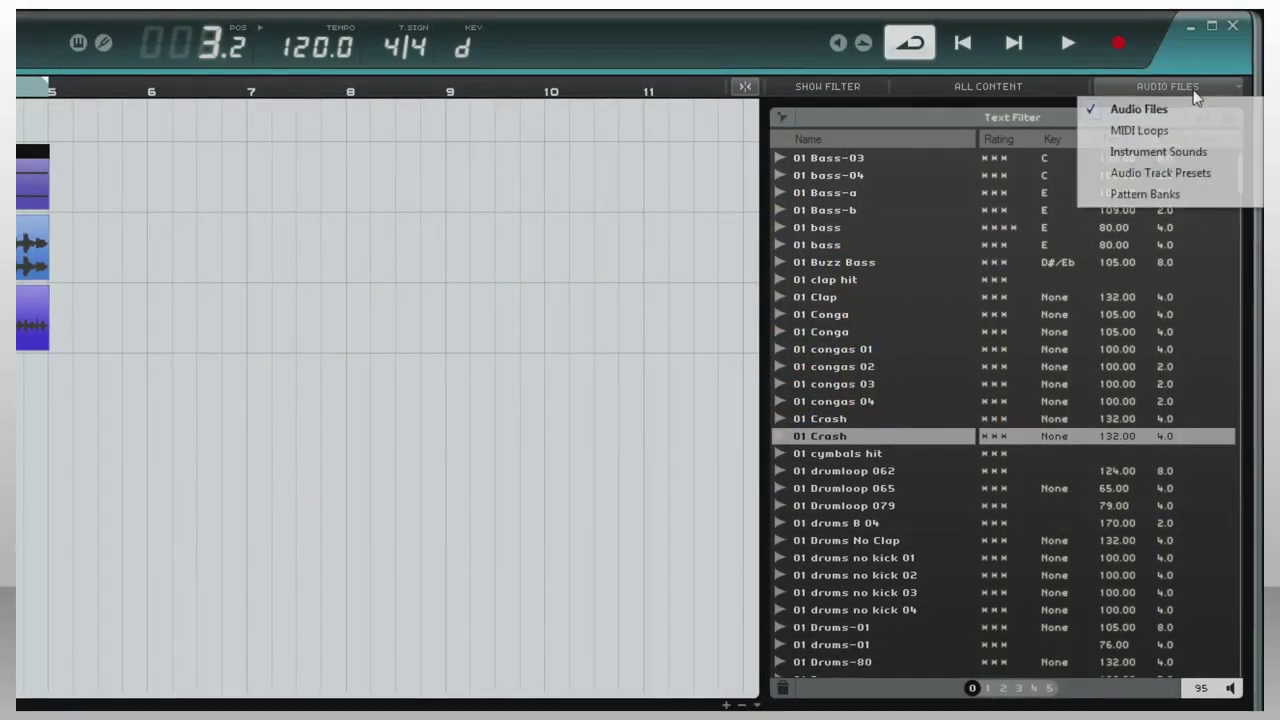
click(1143, 194)
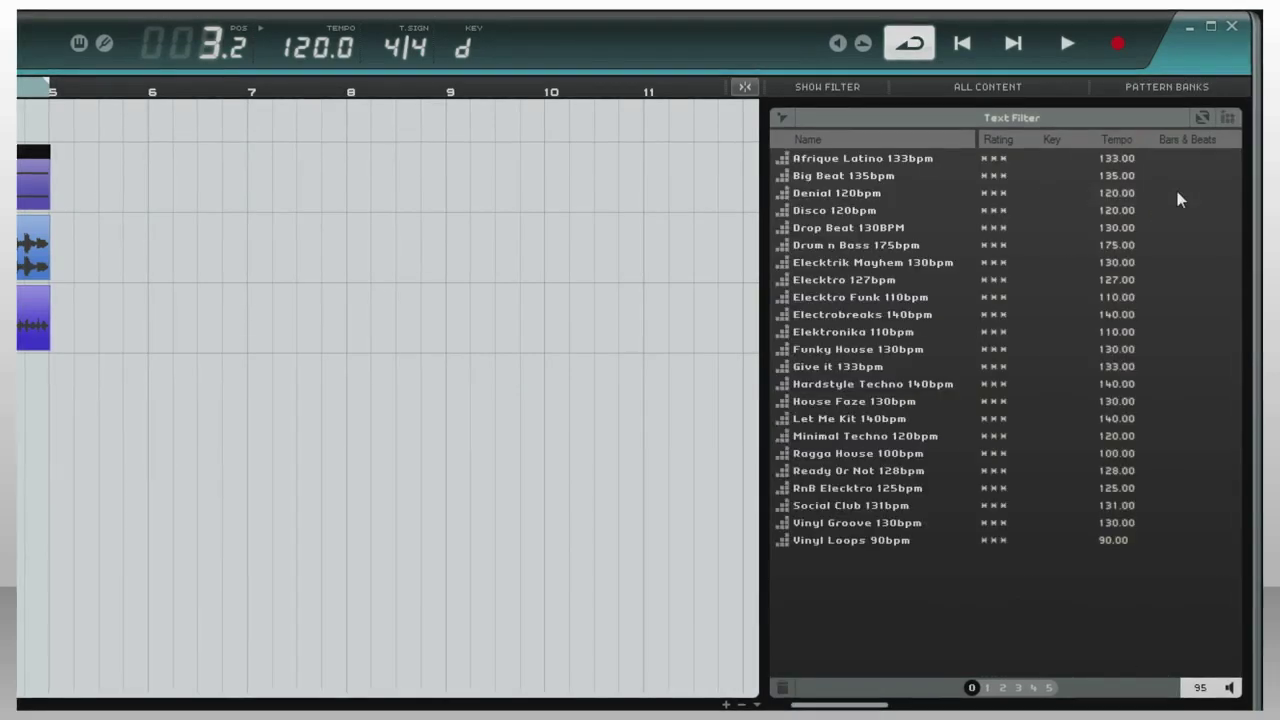
click(851, 506)
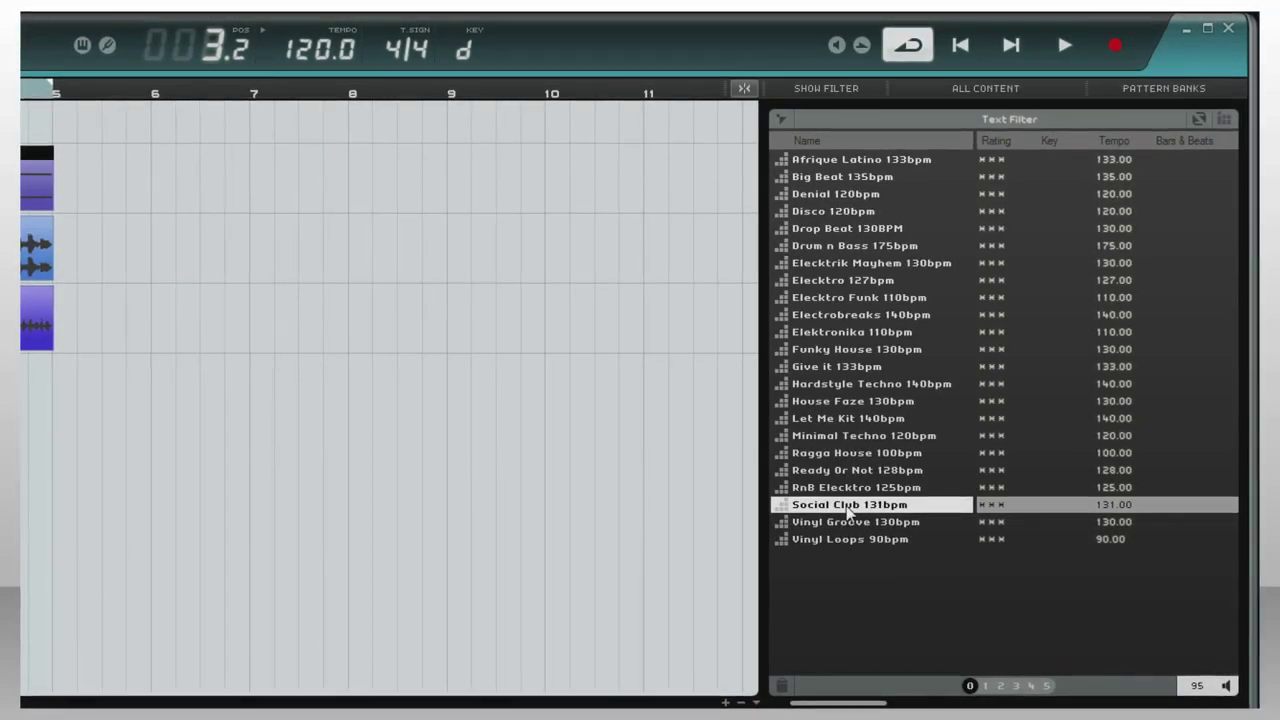
drag(847, 511, 0, 403)
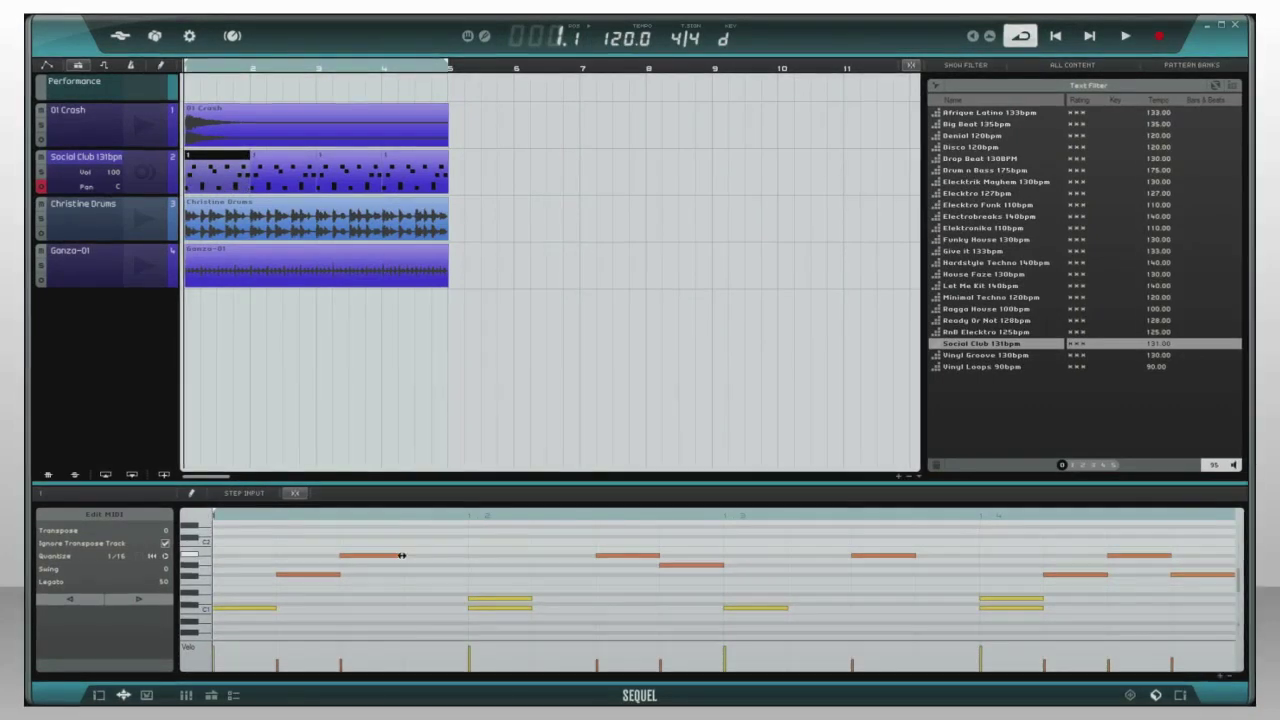
- Draw two extra notes on the upper pitch row of the Social Club 131bpm pattern
click(358, 556)
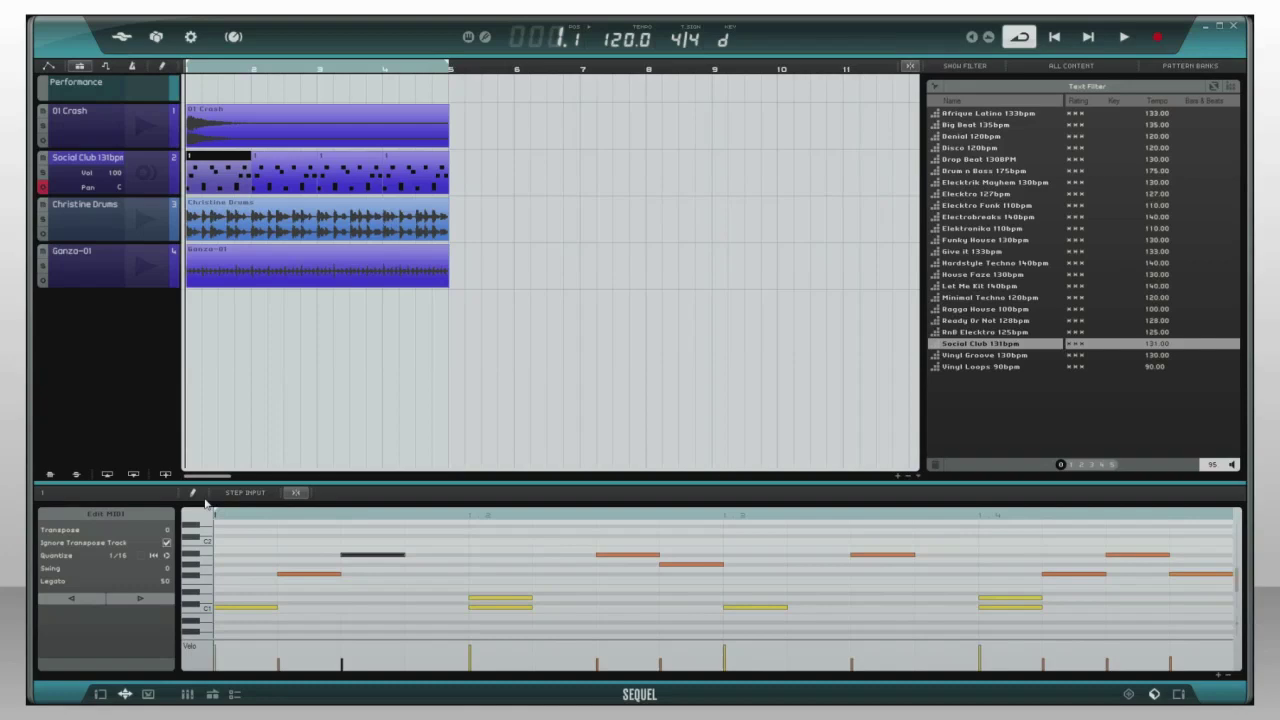
click(472, 554)
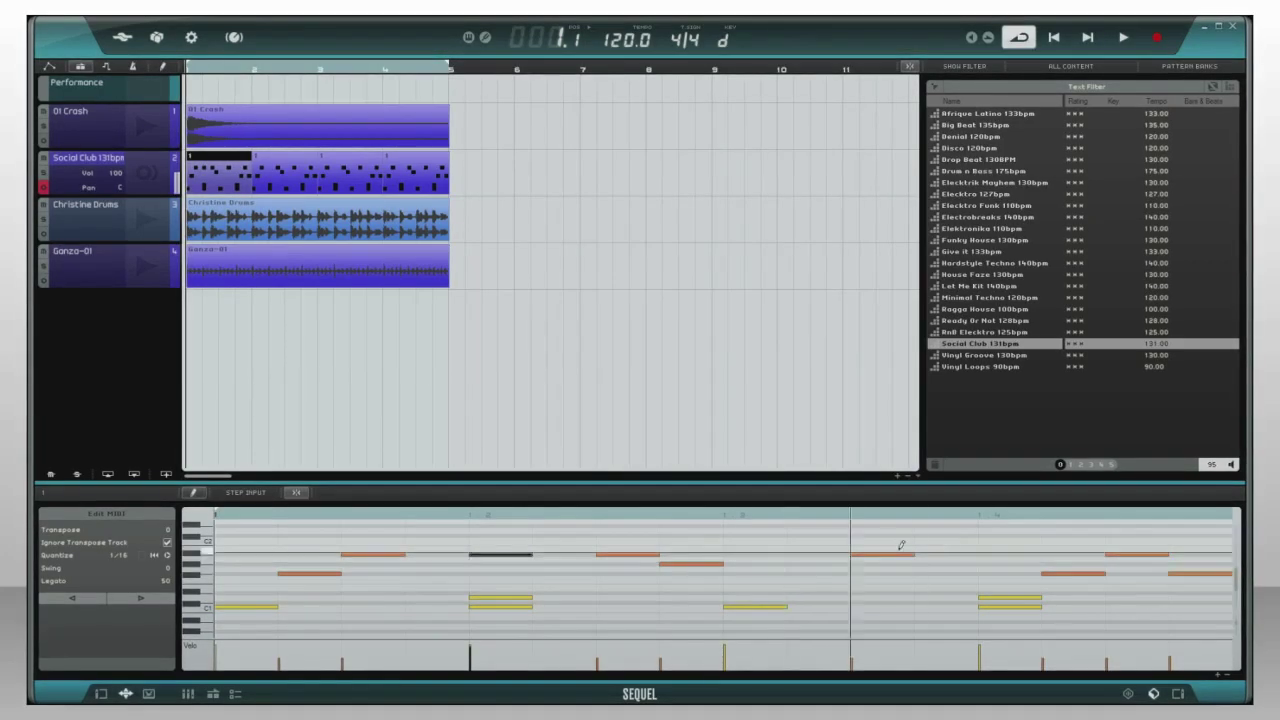
click(985, 554)
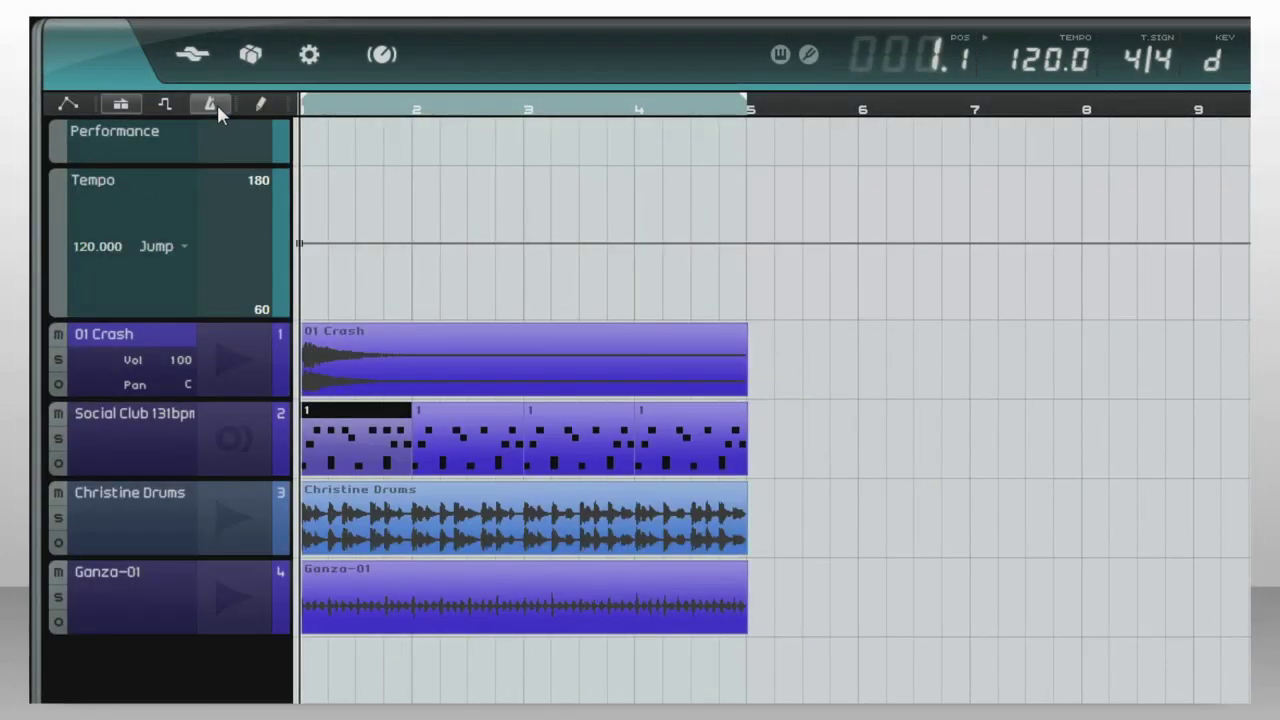
- Set the song tempo to 84 BPM, then change it to 140 BPM
double_click(112, 249)
text(84)
key(Return)
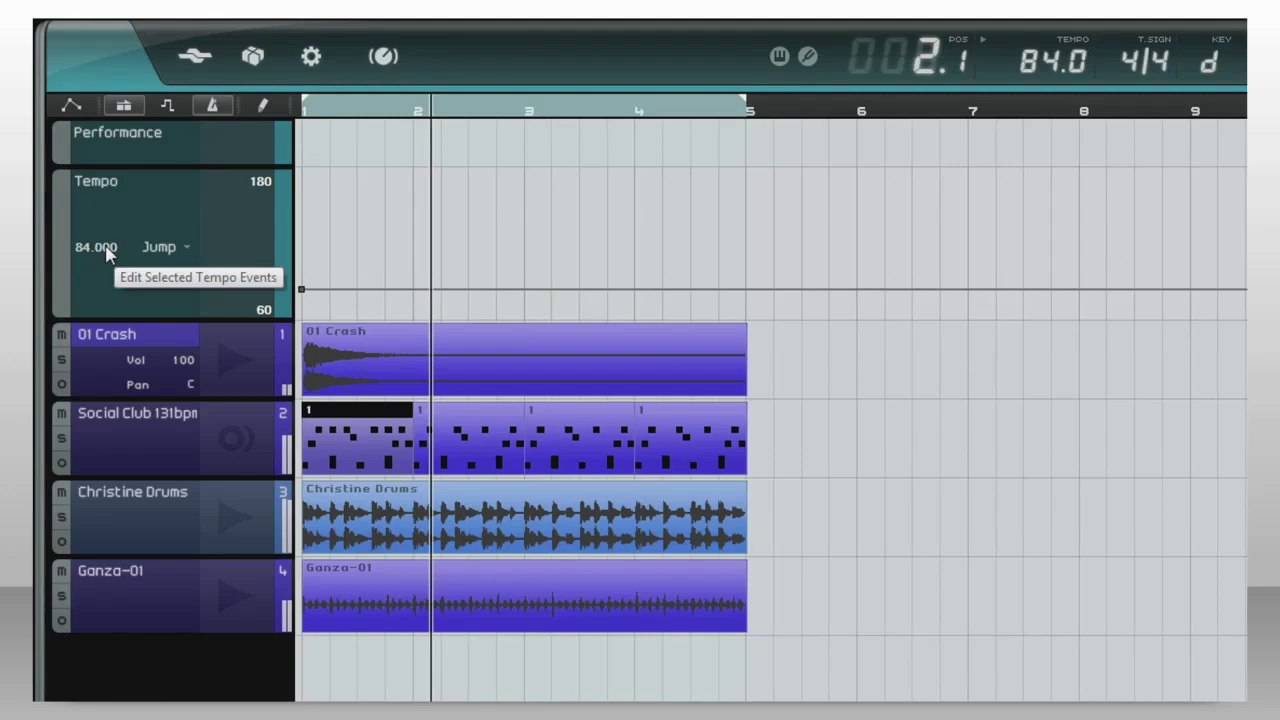
double_click(108, 250)
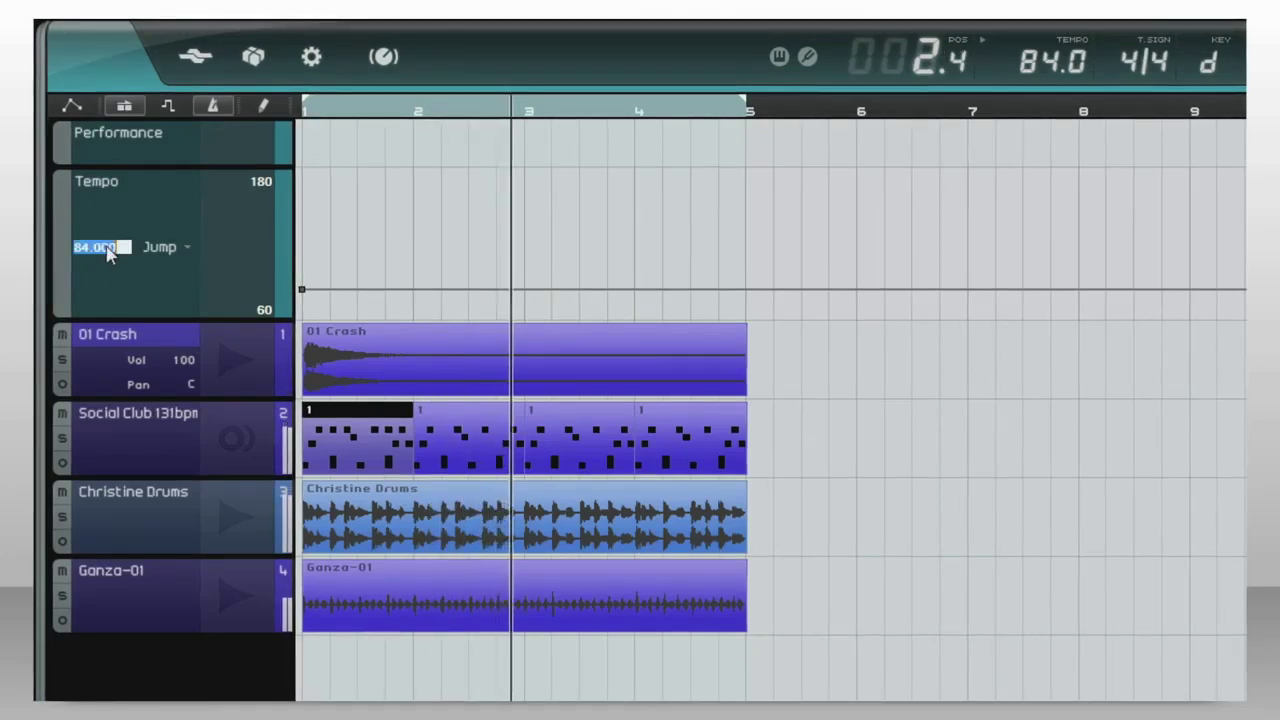
text(140)
key(Return)
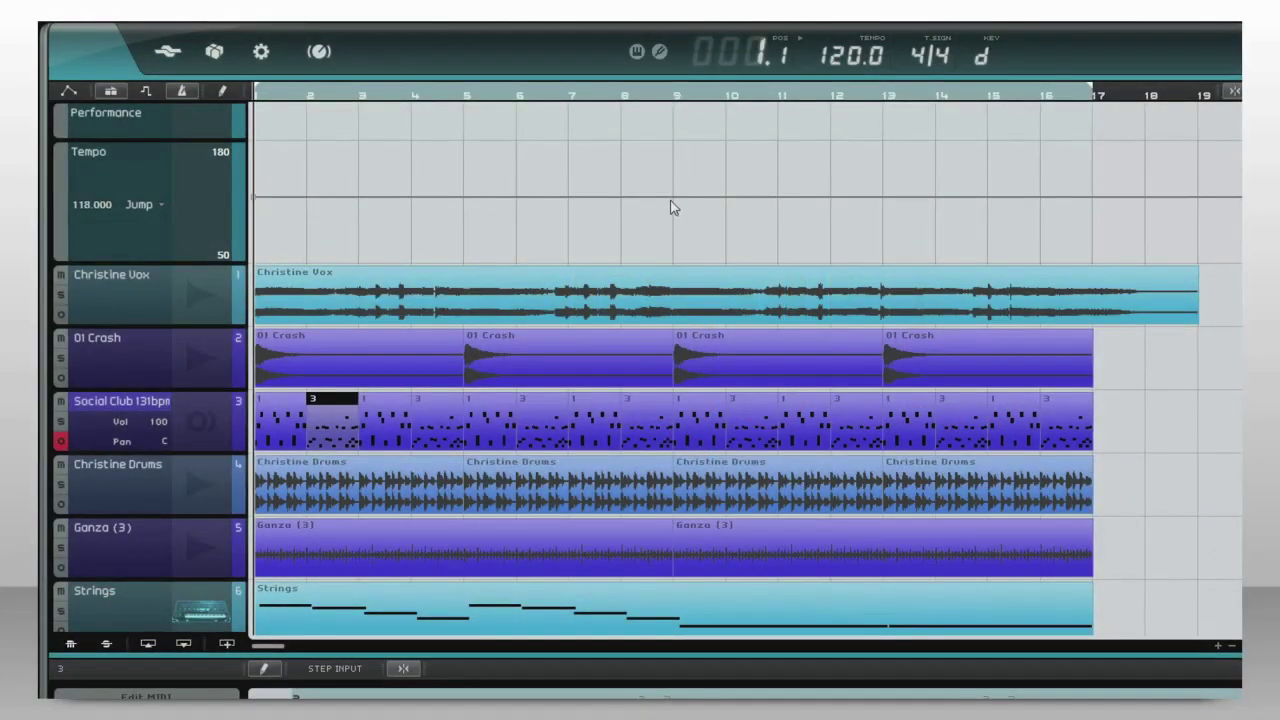
- Drop the tempo to 70 BPM from bar 9 and play back from bar 8
drag(671, 206, 670, 250)
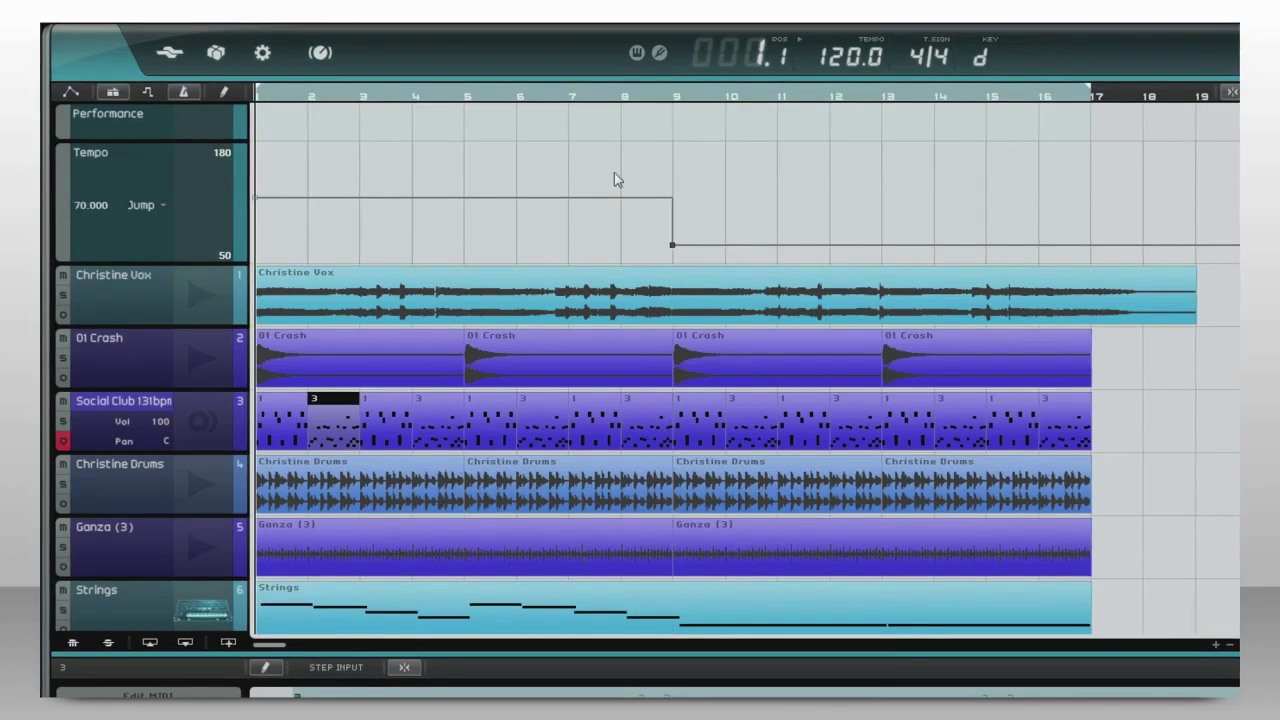
click(622, 97)
key(space)
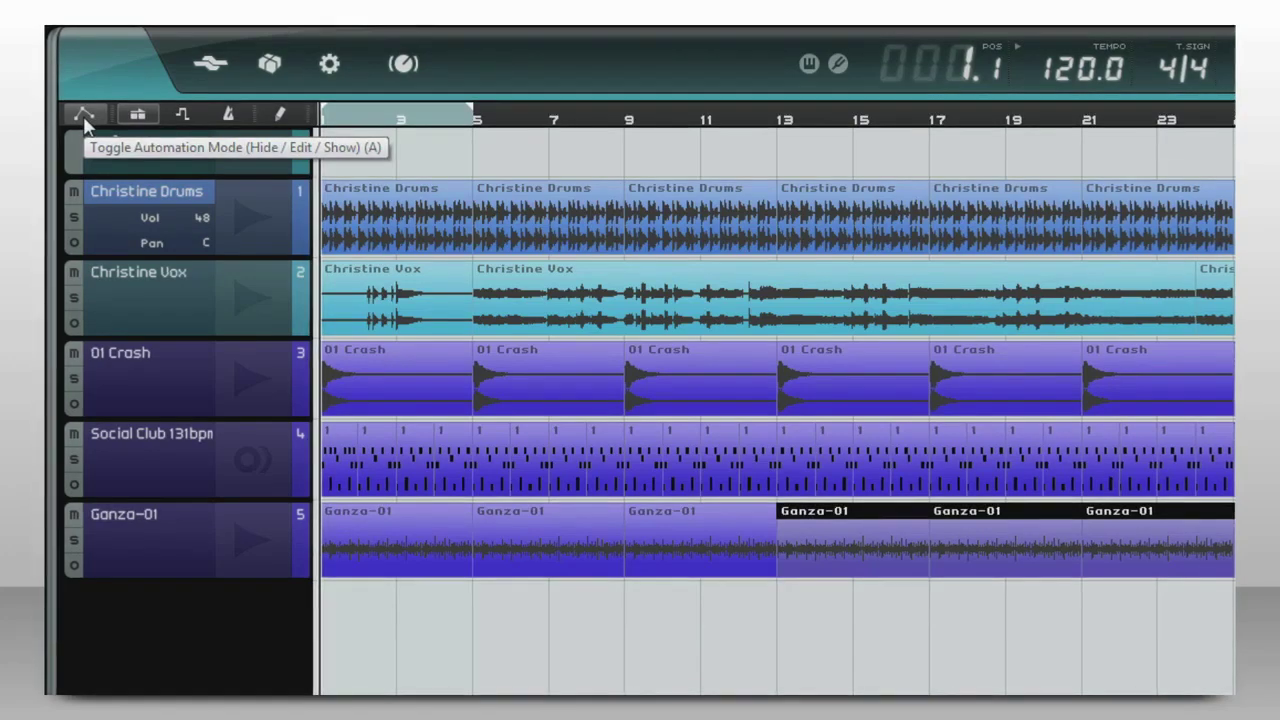
- Draw a rising Volume automation ramp on Christine Drums and play it back
click(84, 115)
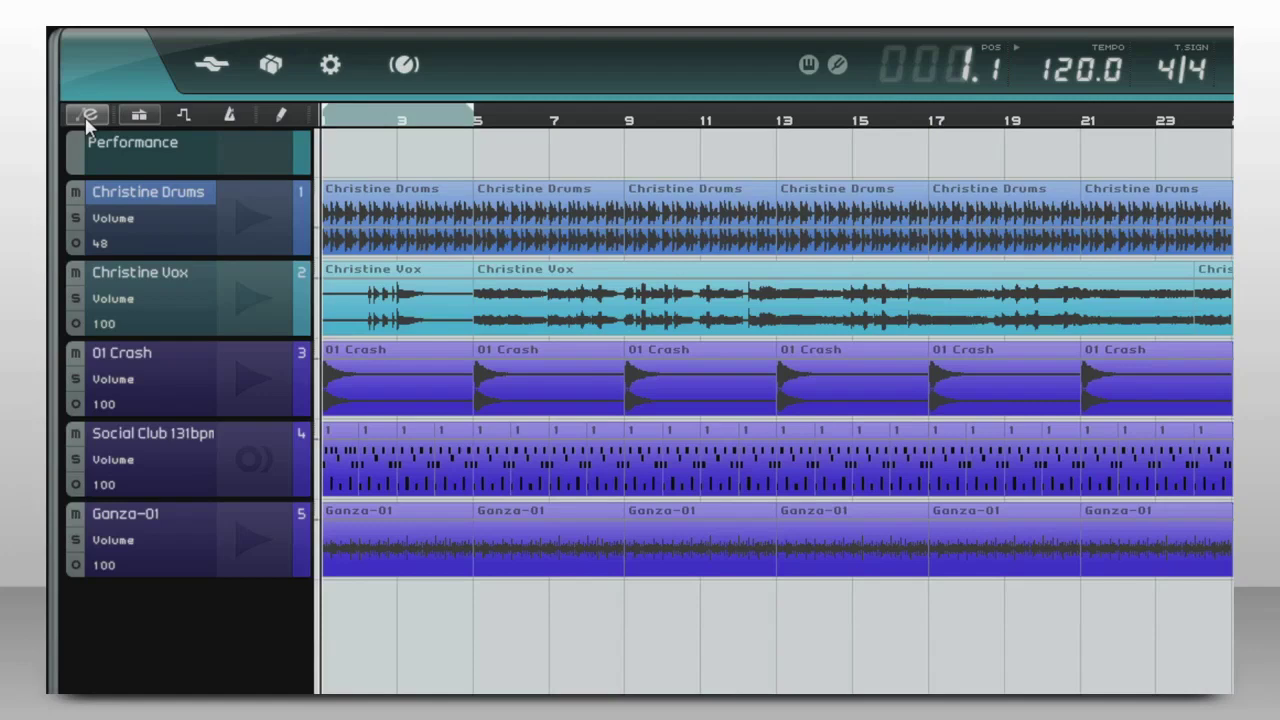
click(86, 116)
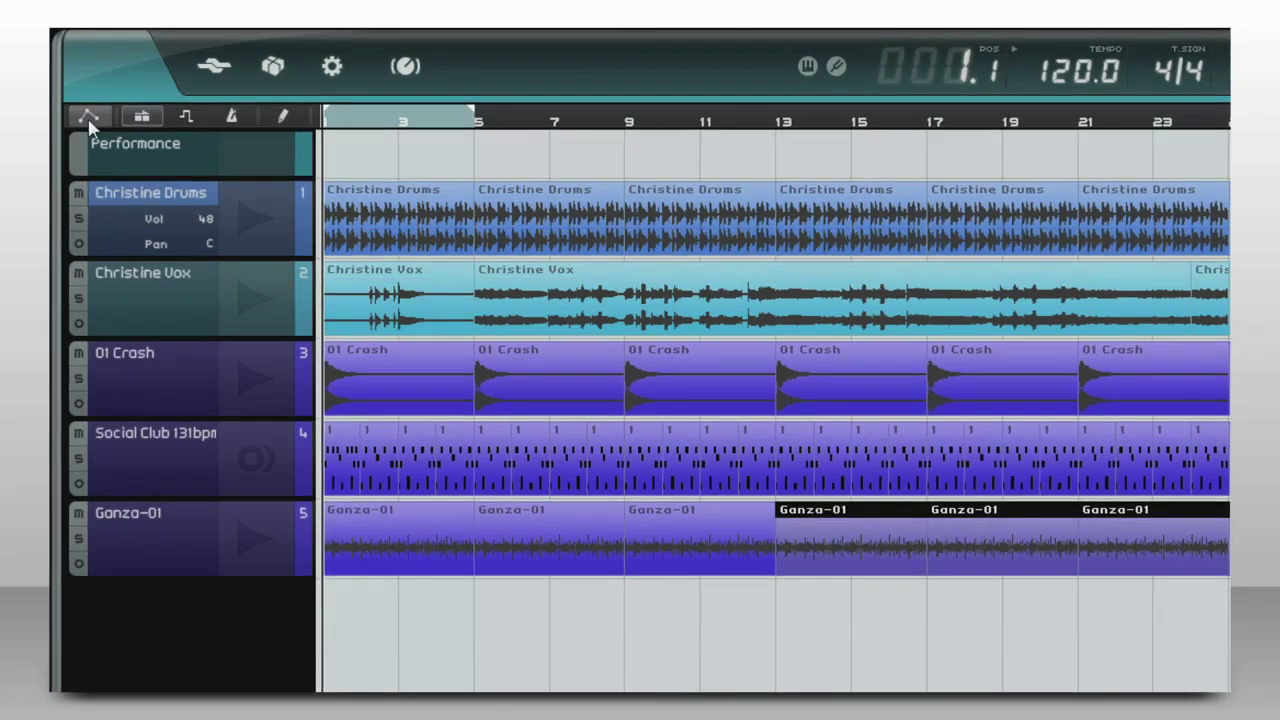
click(88, 117)
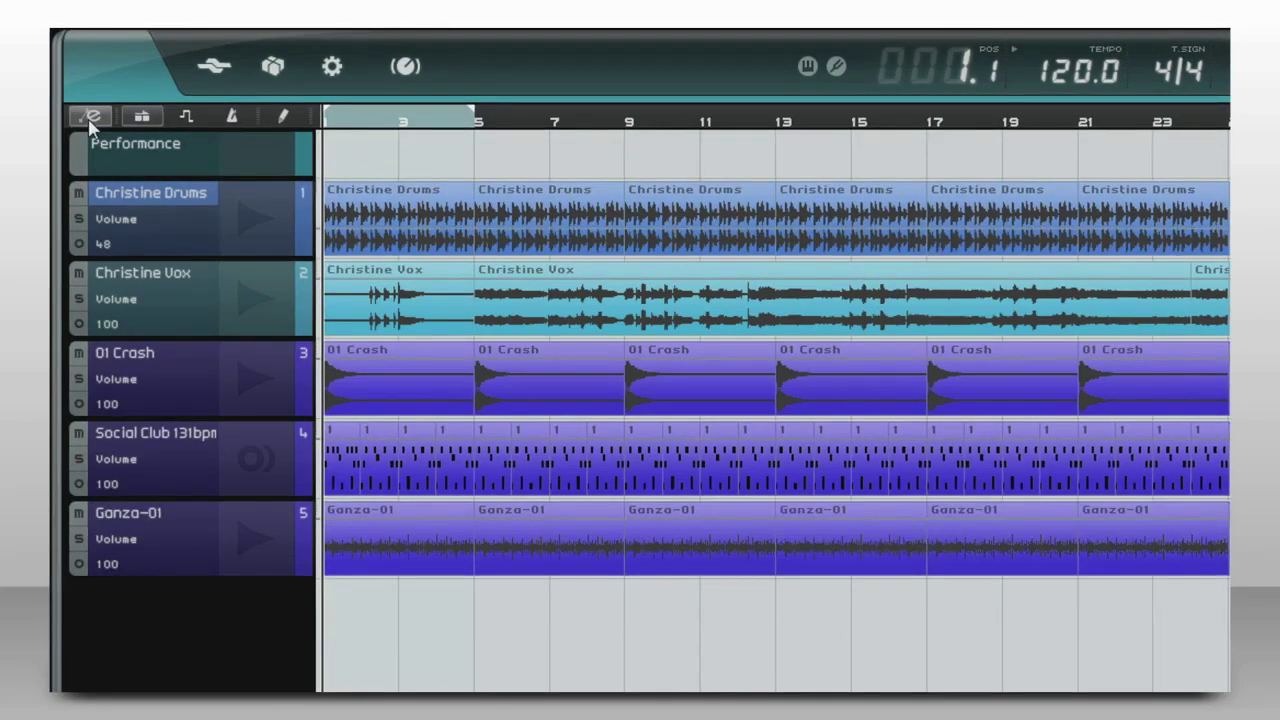
click(158, 217)
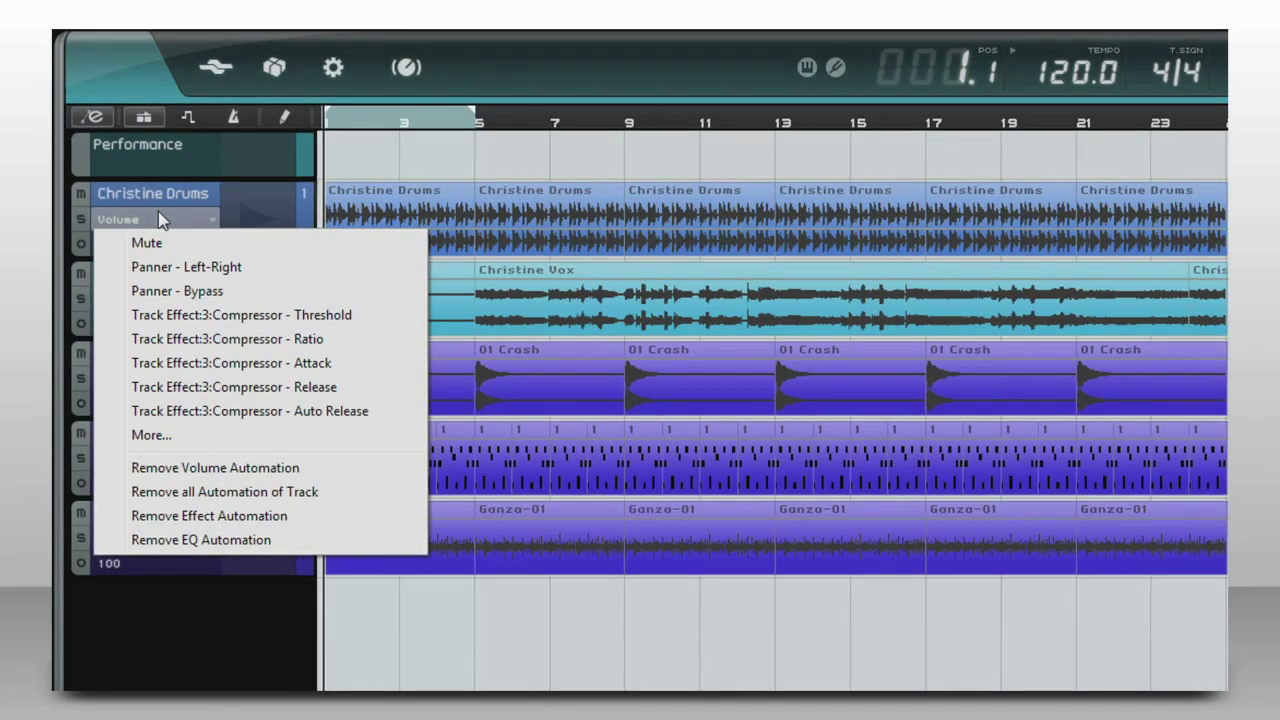
click(287, 119)
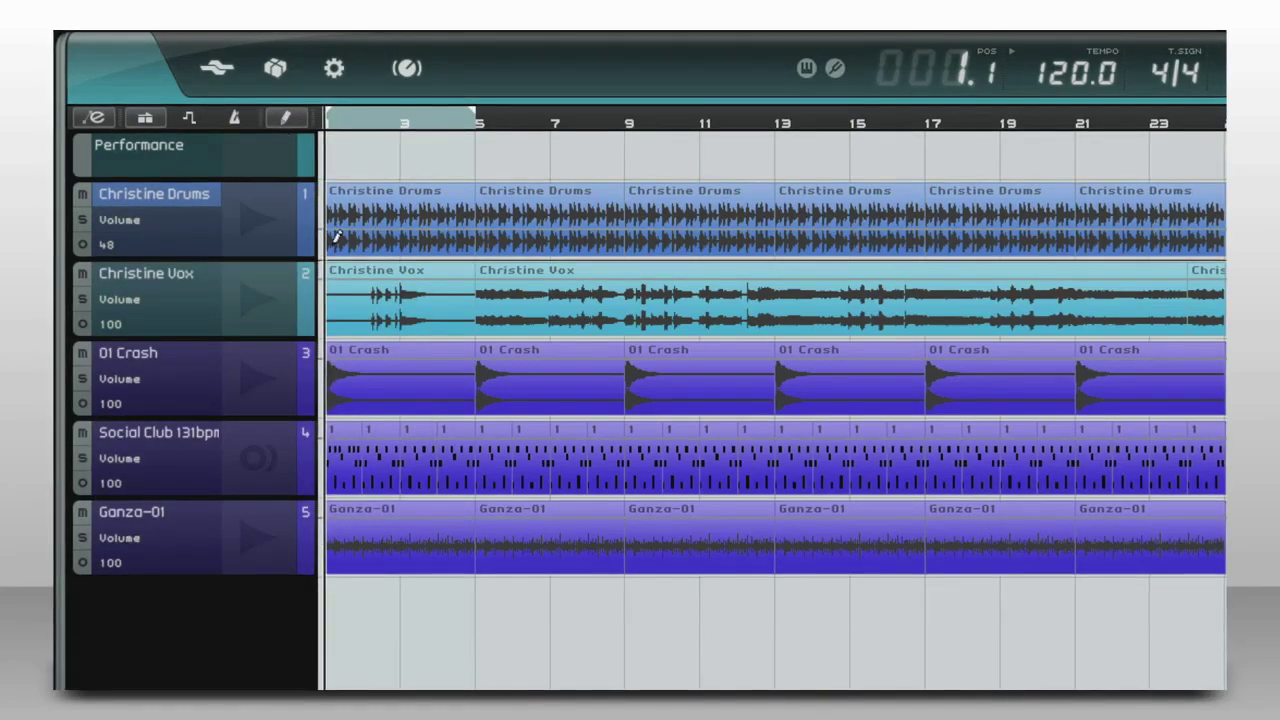
drag(329, 246, 409, 174)
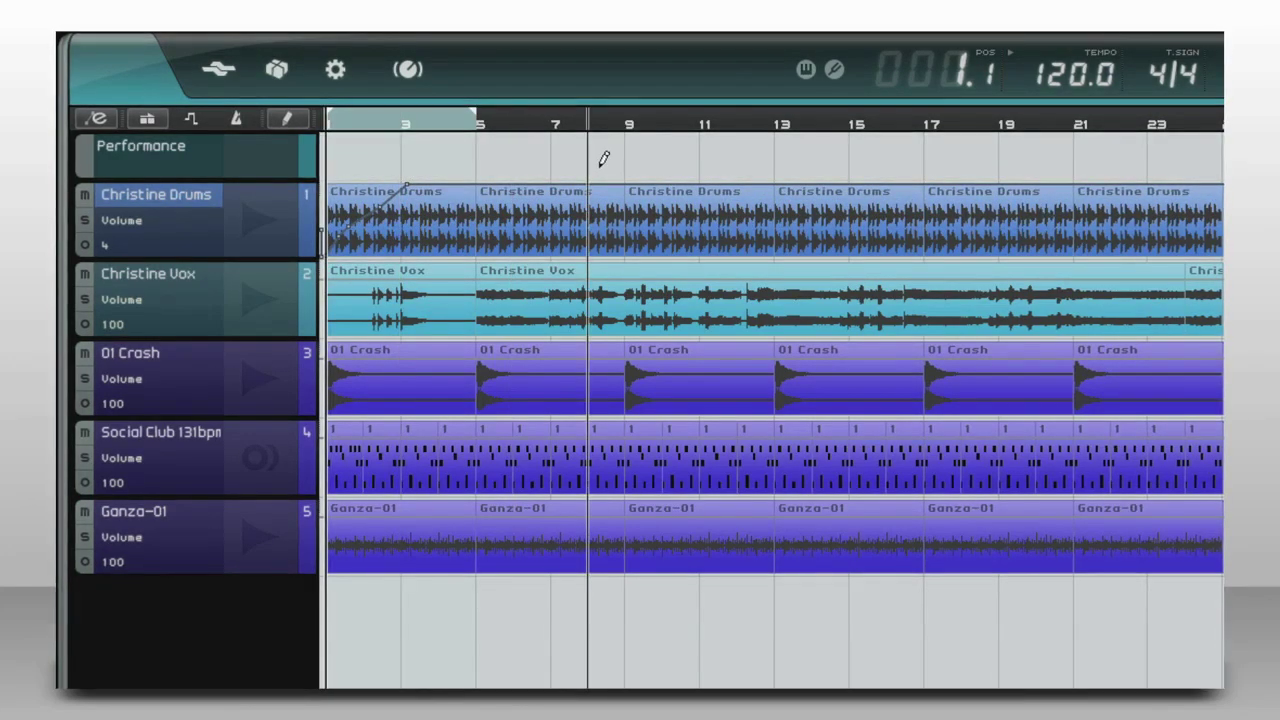
key(space)
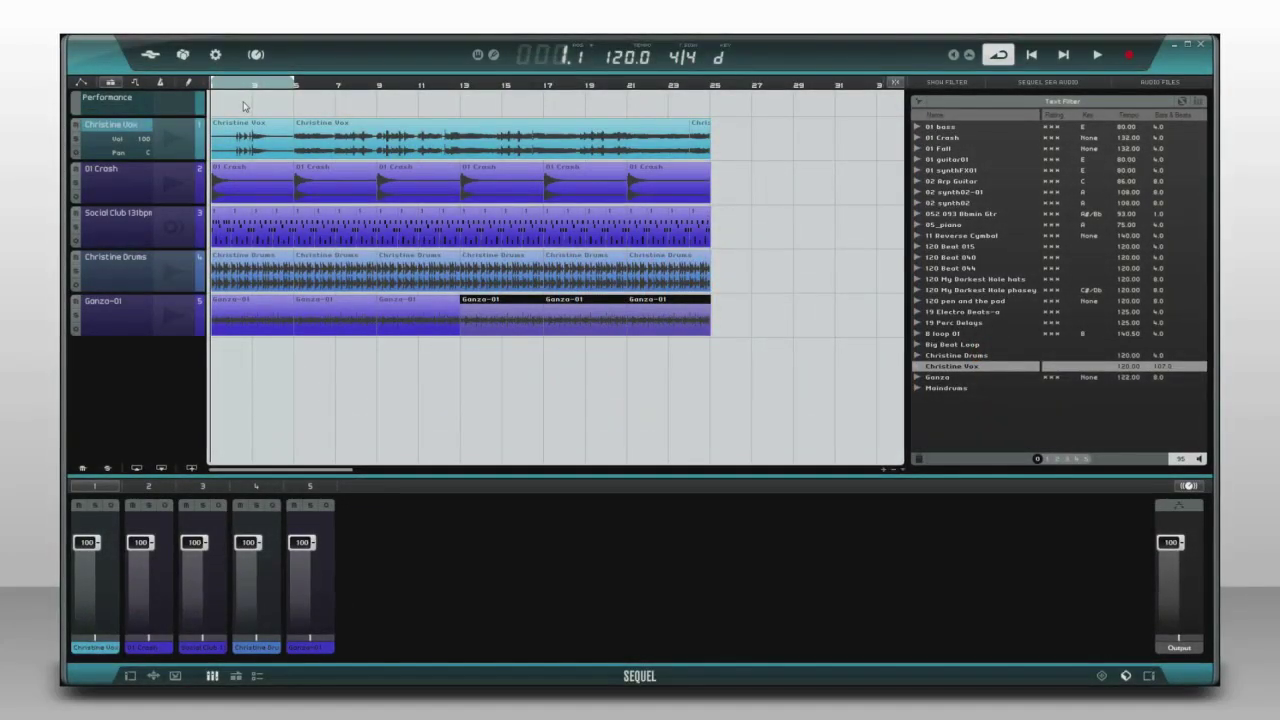
- Raise the Christine Vox PingPongDelay feedback from 0 to 97.7%
click(85, 83)
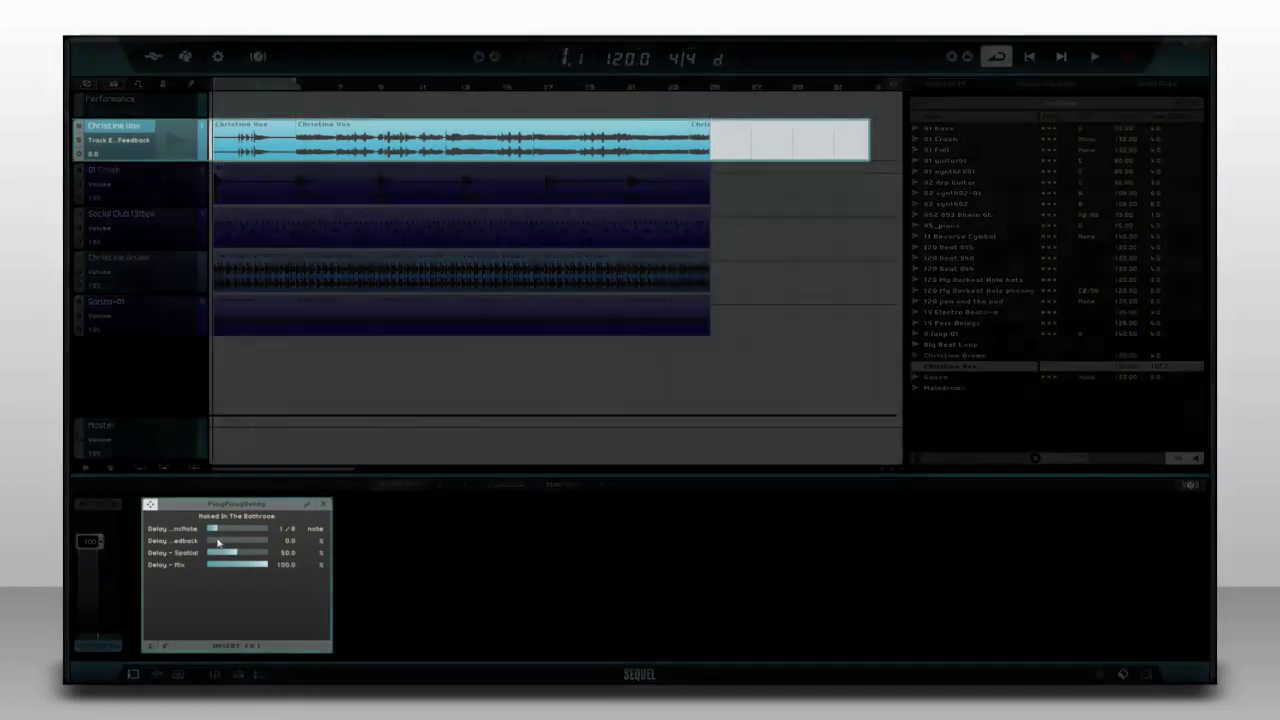
mouse_move(208, 547)
mouse_down()
mouse_move(270, 541)
mouse_move(201, 540)
mouse_up()
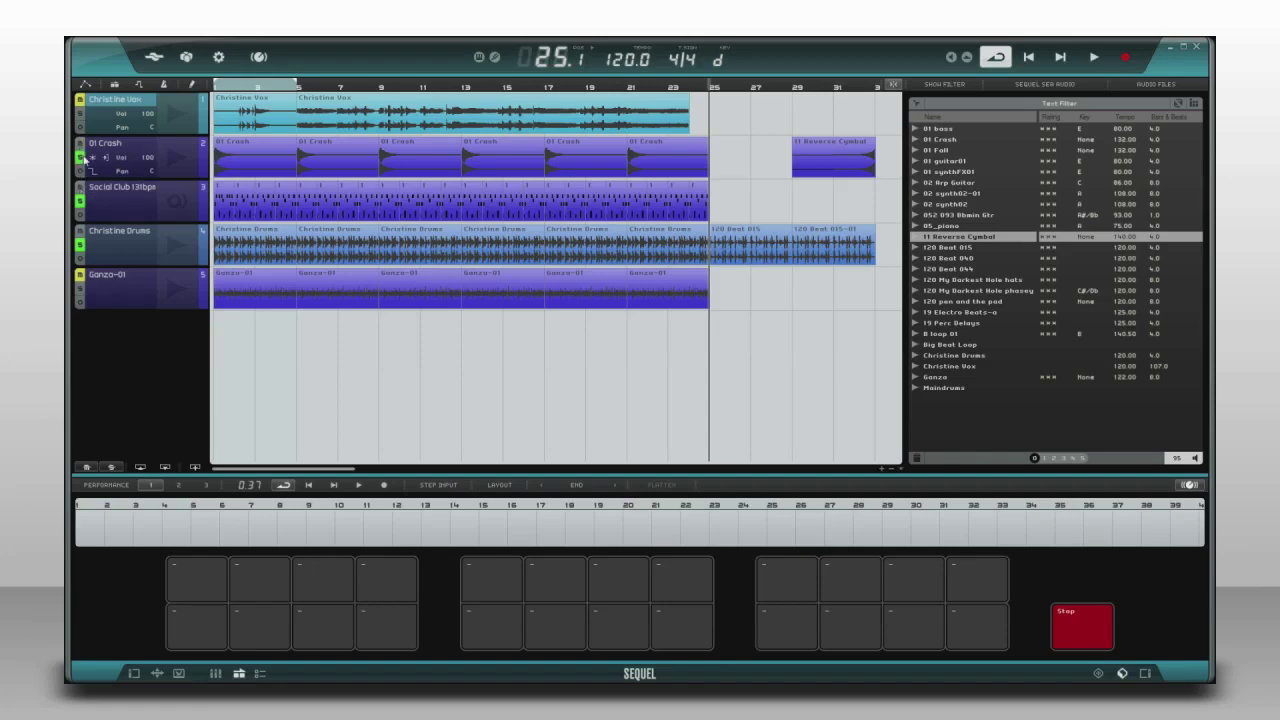
- Show the performance track with keyboard-style pads and draw parts at bars 25–29 and bar 1
click(115, 86)
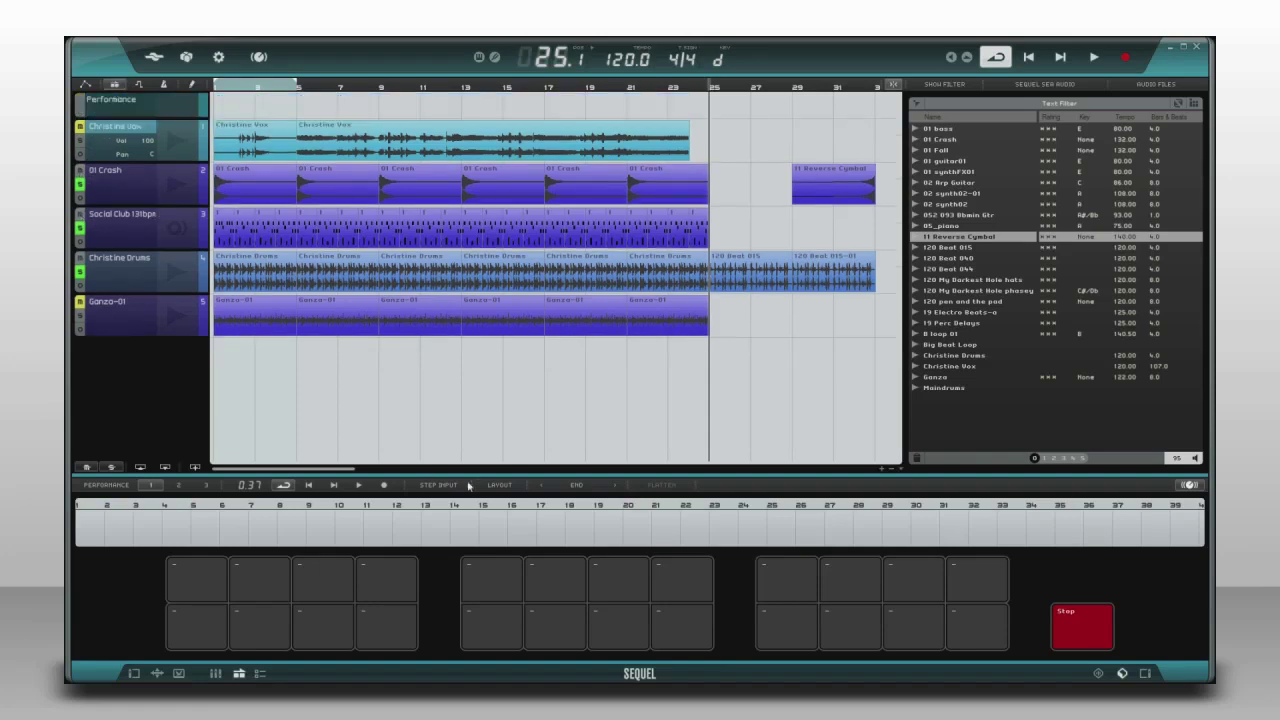
click(497, 486)
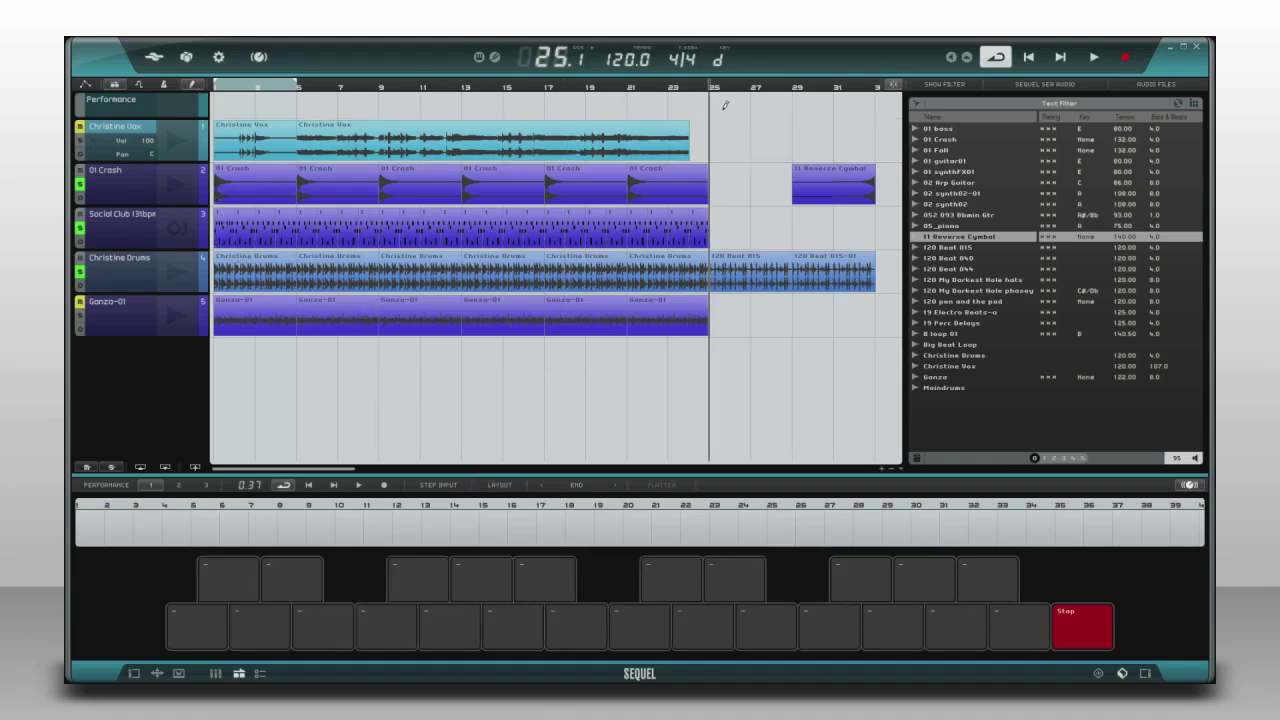
drag(713, 103, 875, 109)
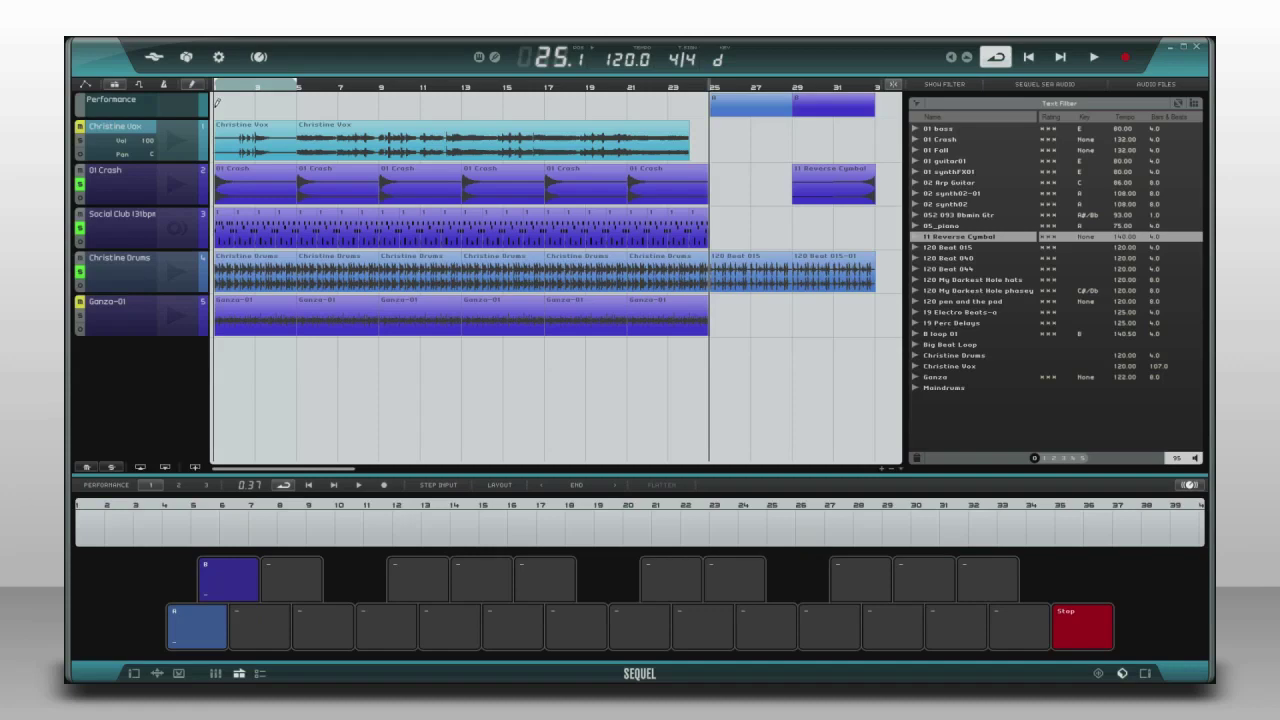
drag(216, 102, 296, 107)
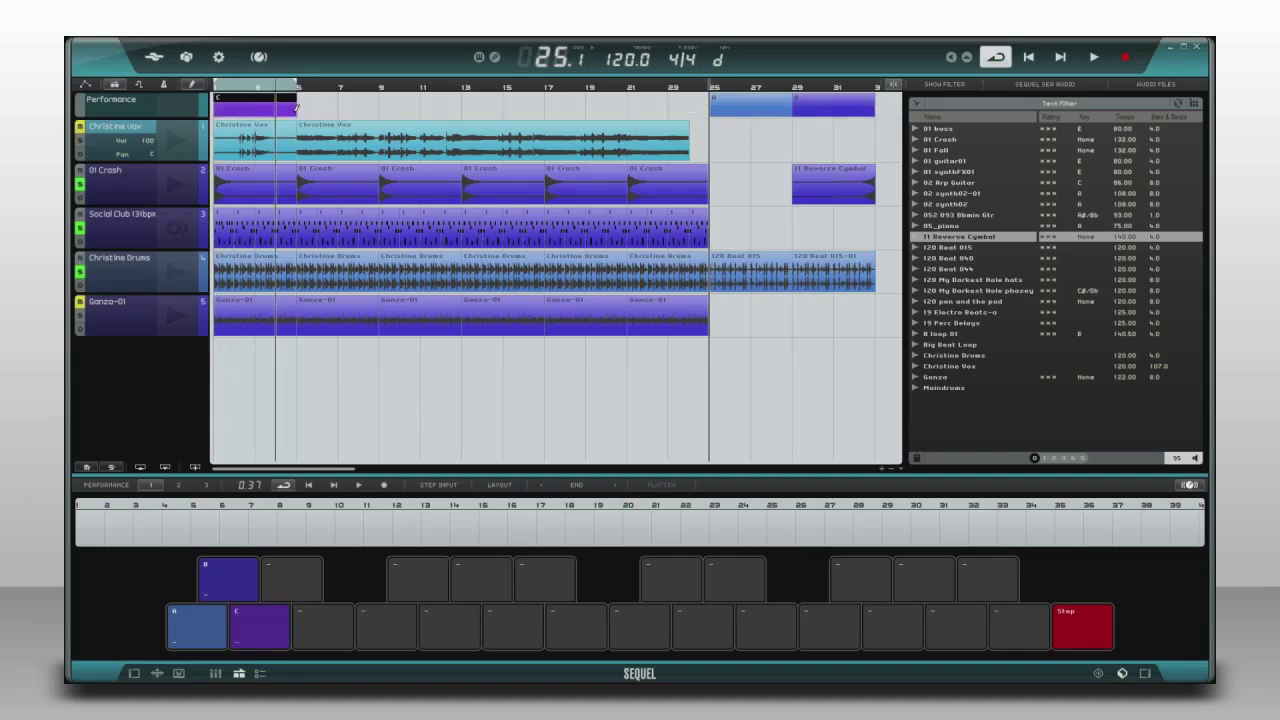
- Play pads A and C, then record a performance starting with part B followed by C
click(197, 630)
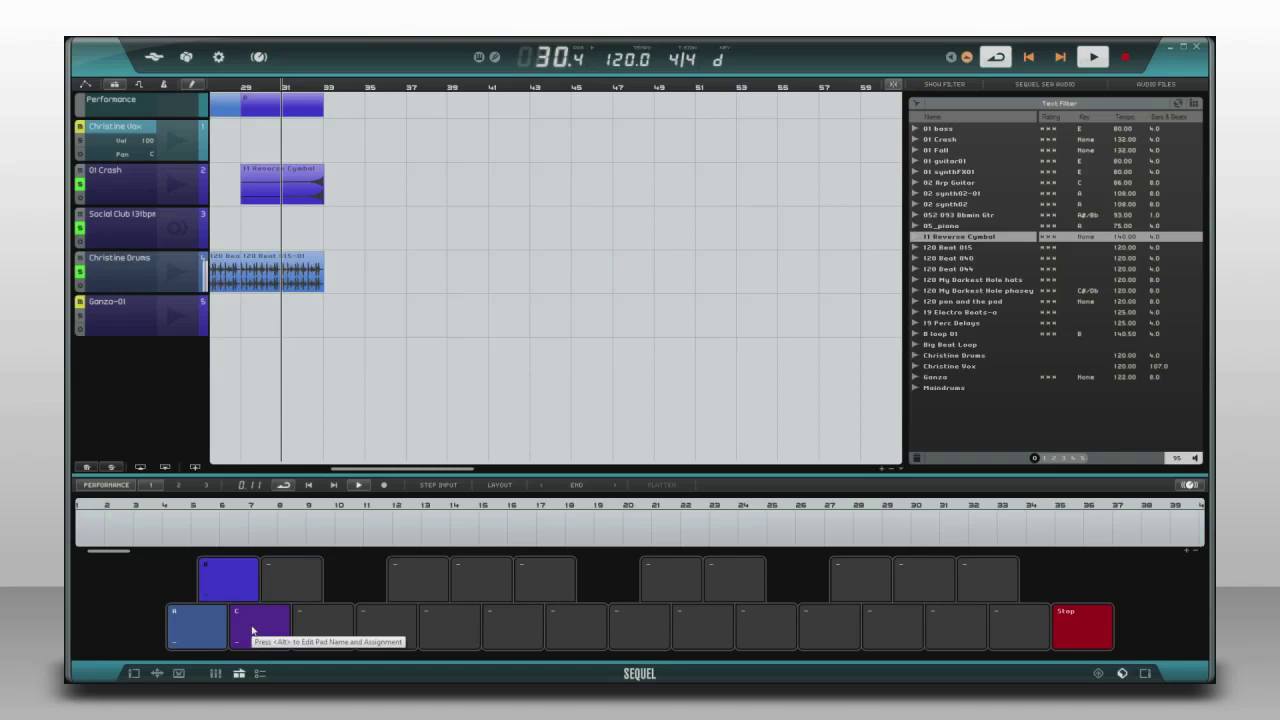
click(252, 629)
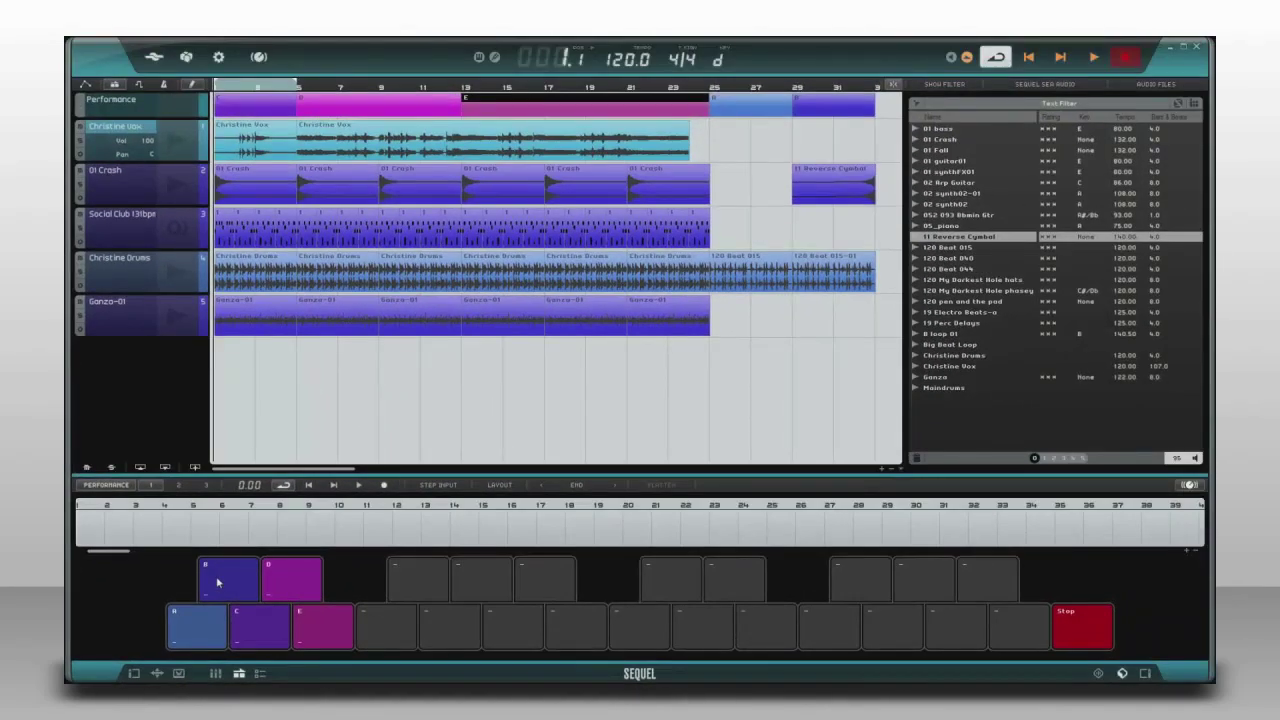
click(218, 582)
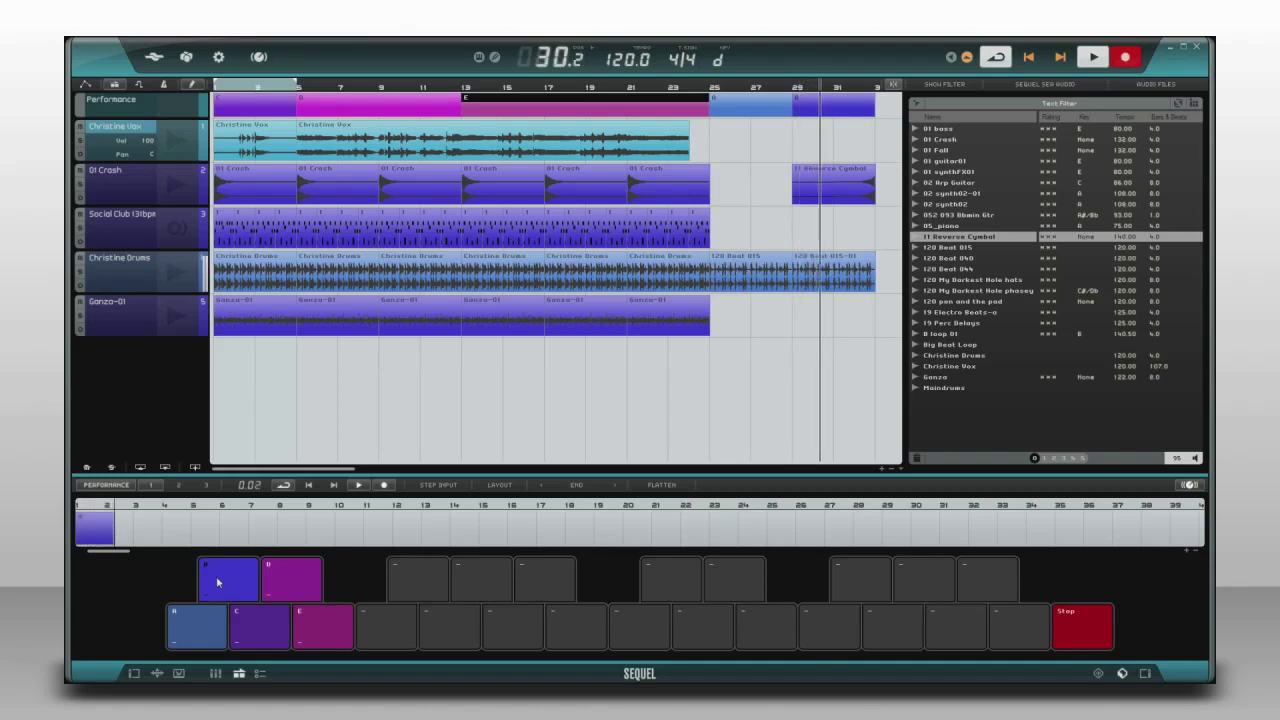
click(251, 626)
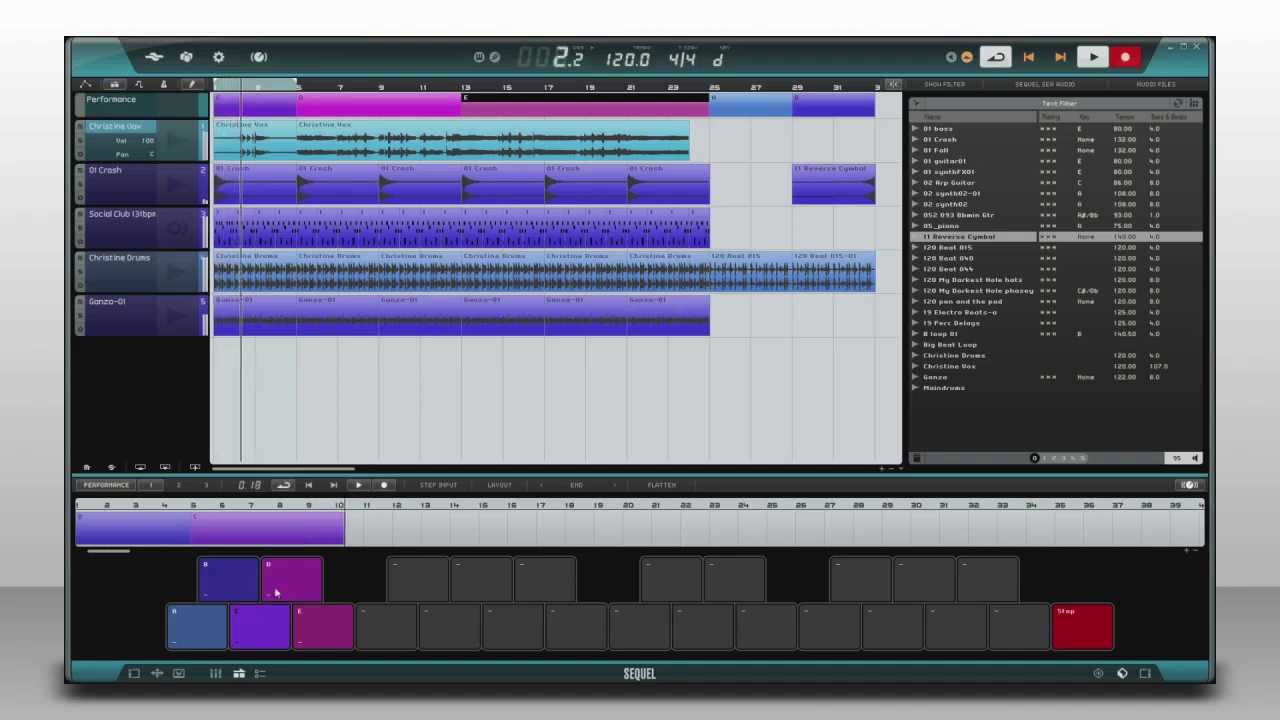
- Queue performance part D to play next
click(277, 590)
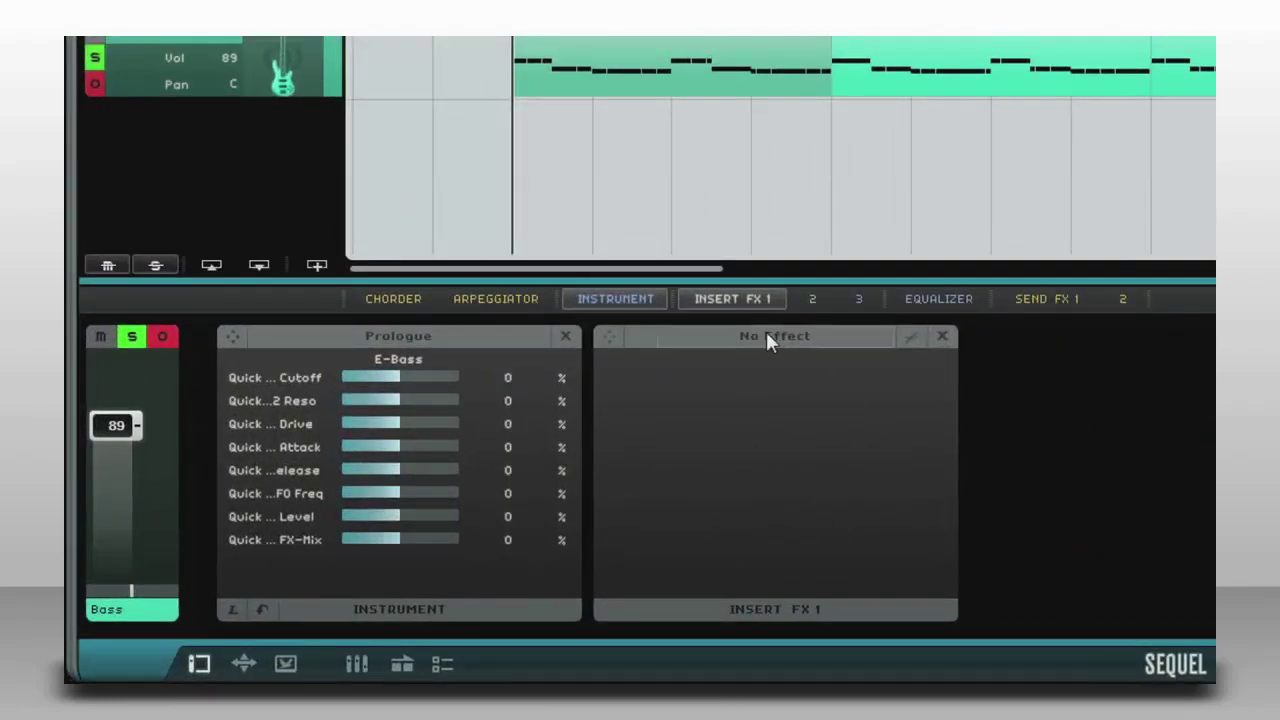
- Put a Modulation > Chorus insert on the Bass track's Insert FX 1 slot and show its plug-in window
click(768, 338)
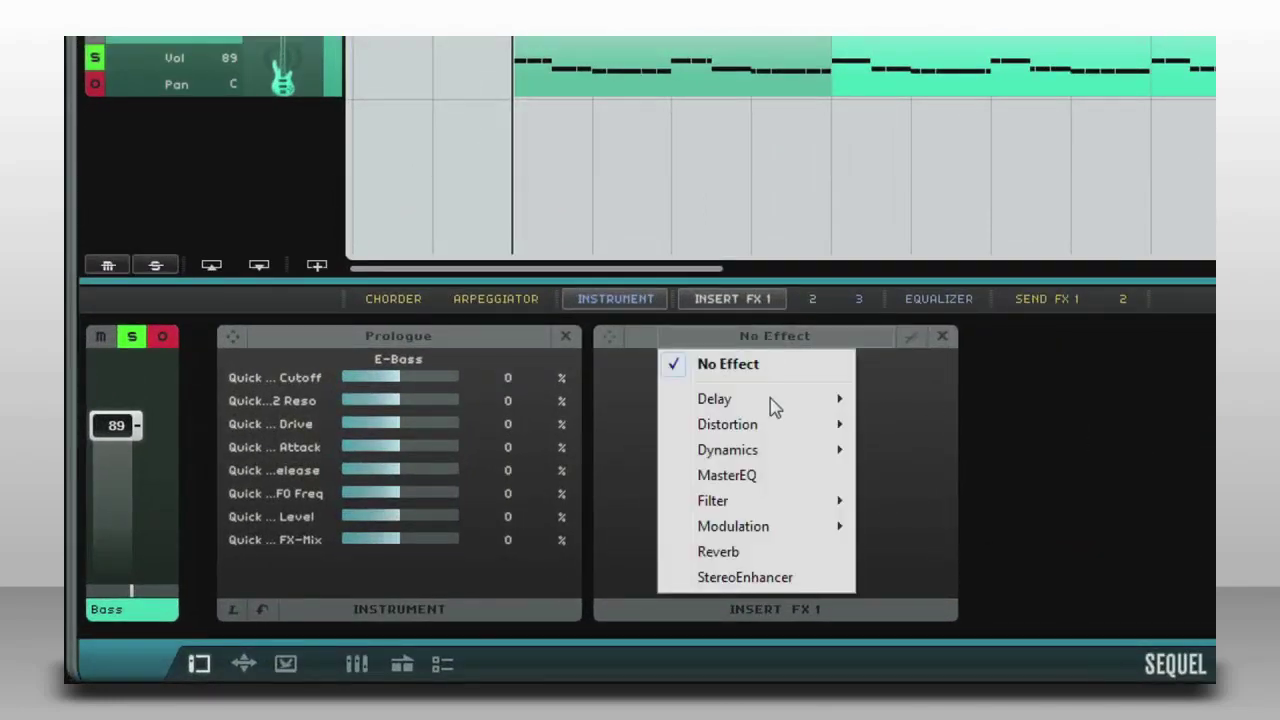
mouse_move(779, 530)
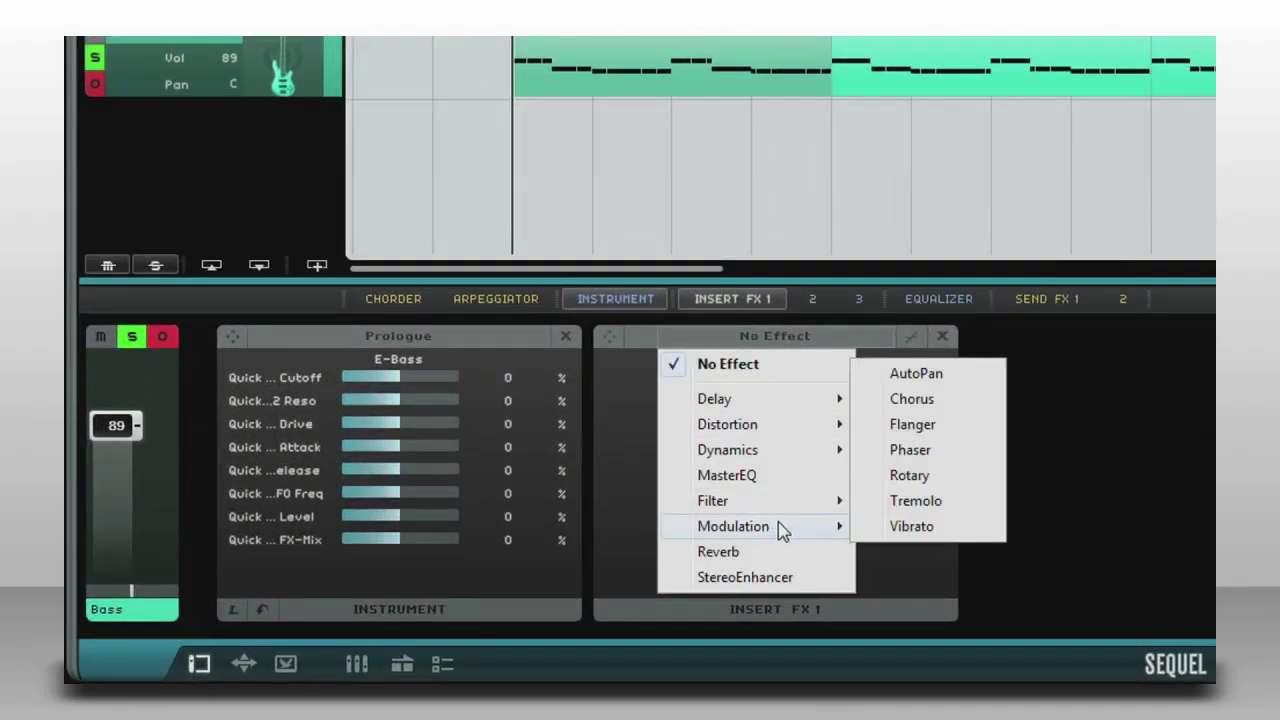
click(935, 405)
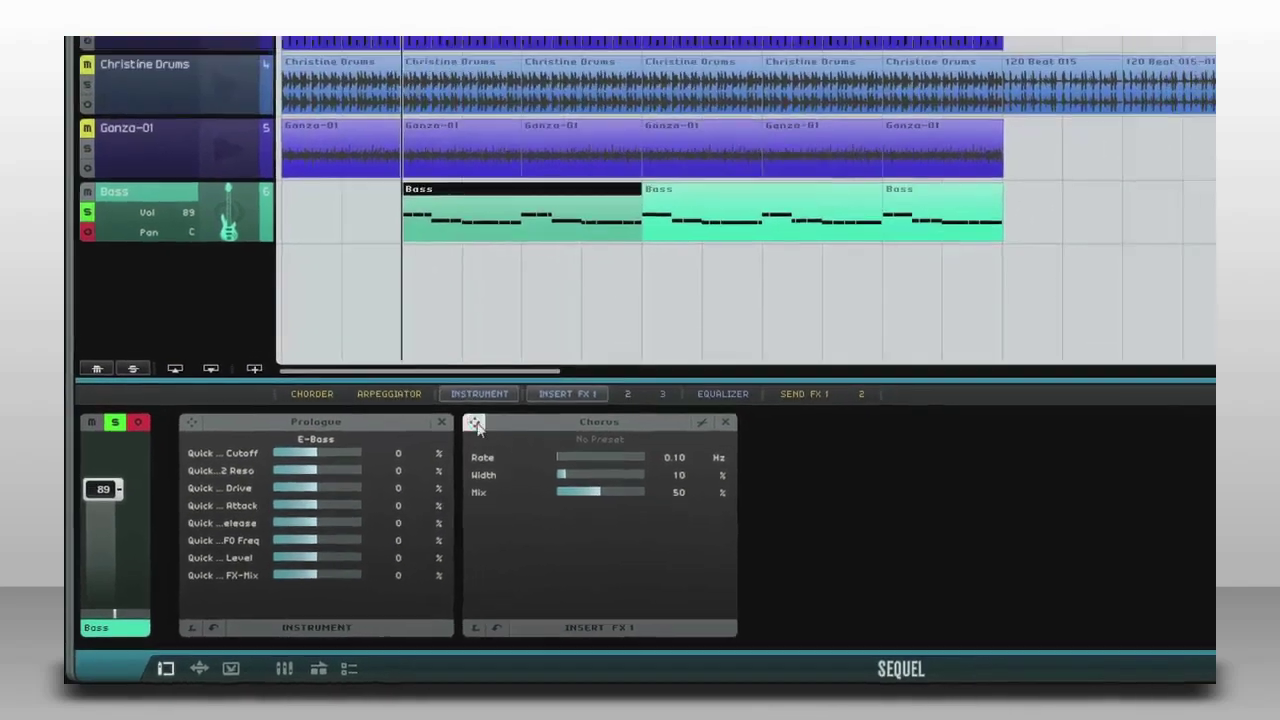
click(609, 337)
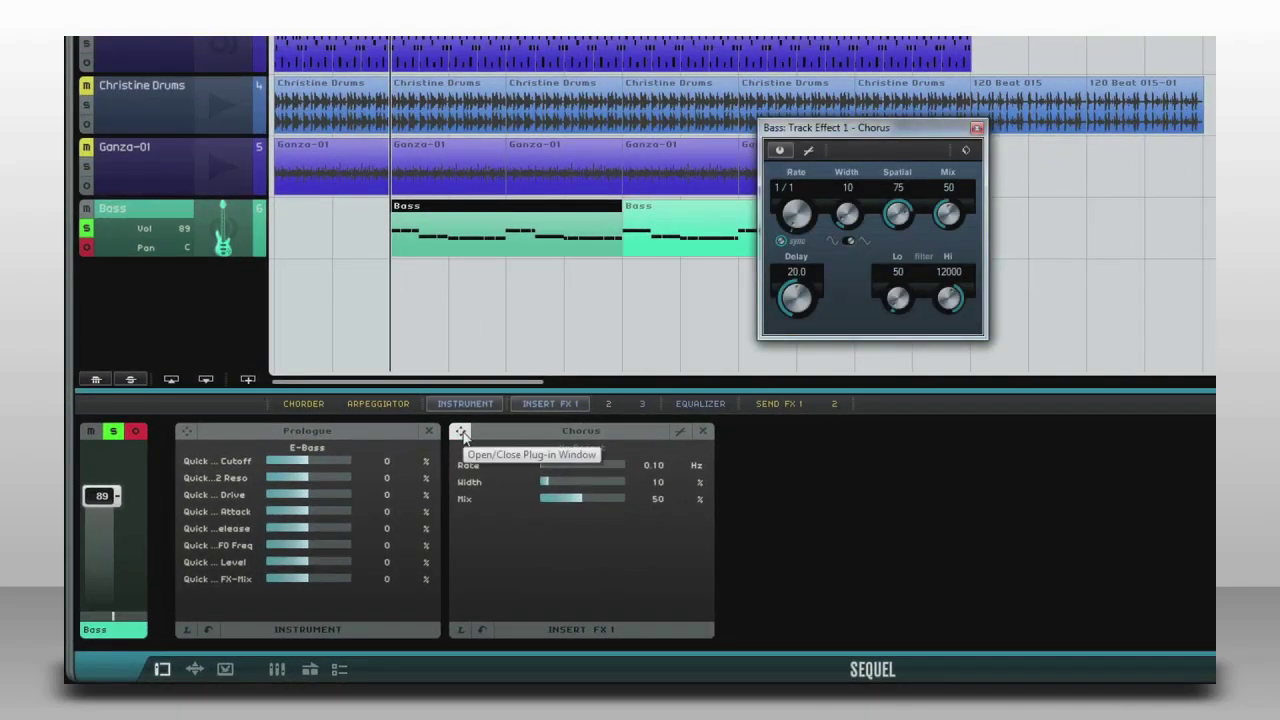
- During playback, widen the Chorus spatial setting, raise mix to 68, and keep rate at 1/1
key(space)
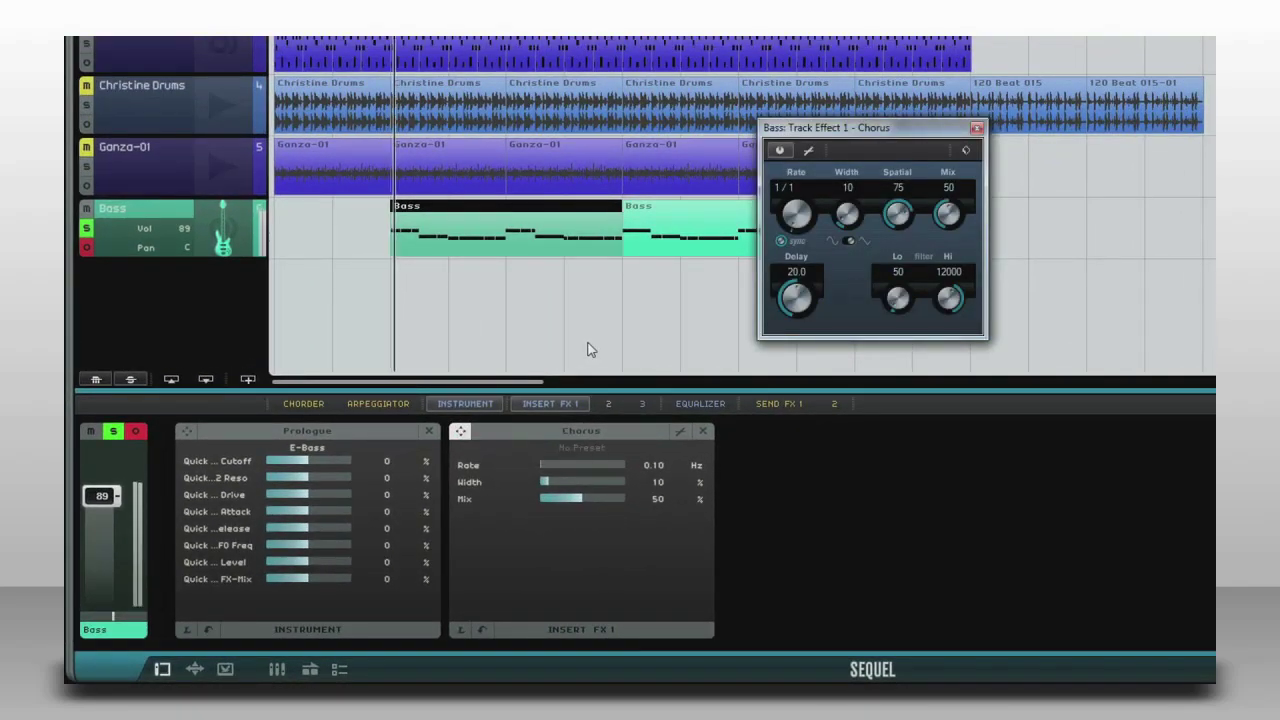
drag(897, 218, 844, 218)
drag(946, 214, 940, 195)
drag(796, 213, 844, 278)
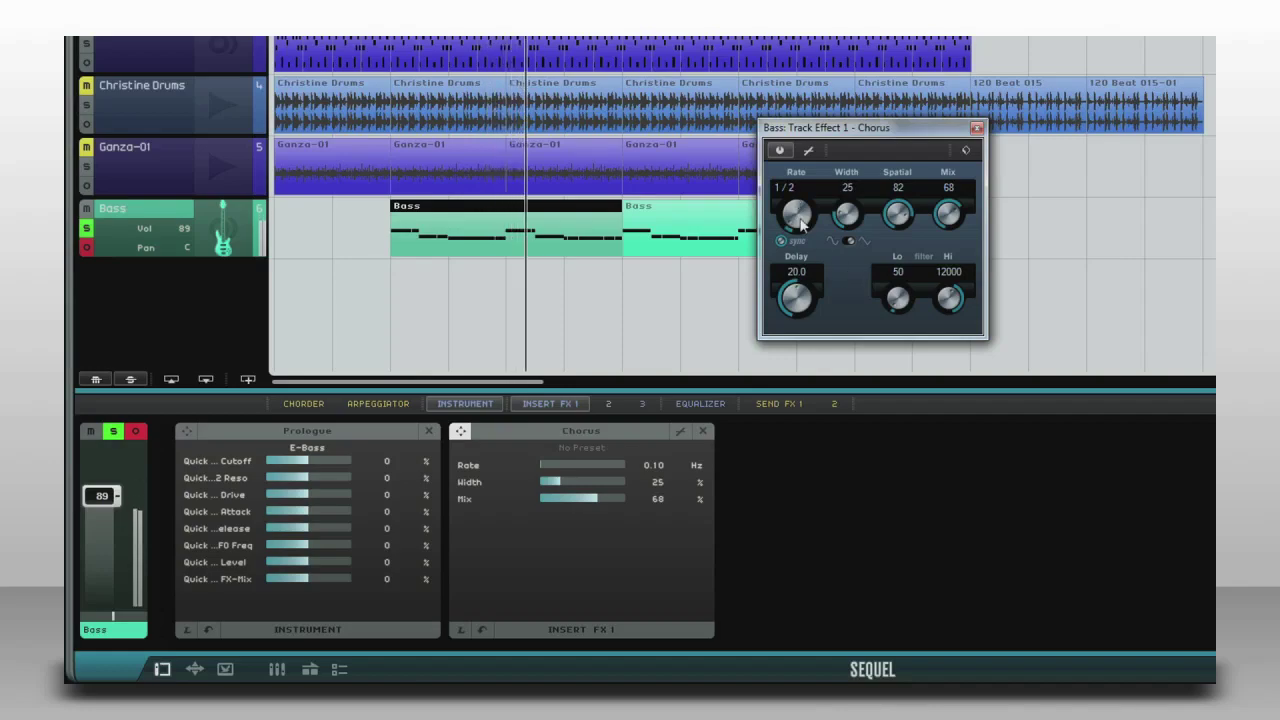
drag(800, 228, 800, 230)
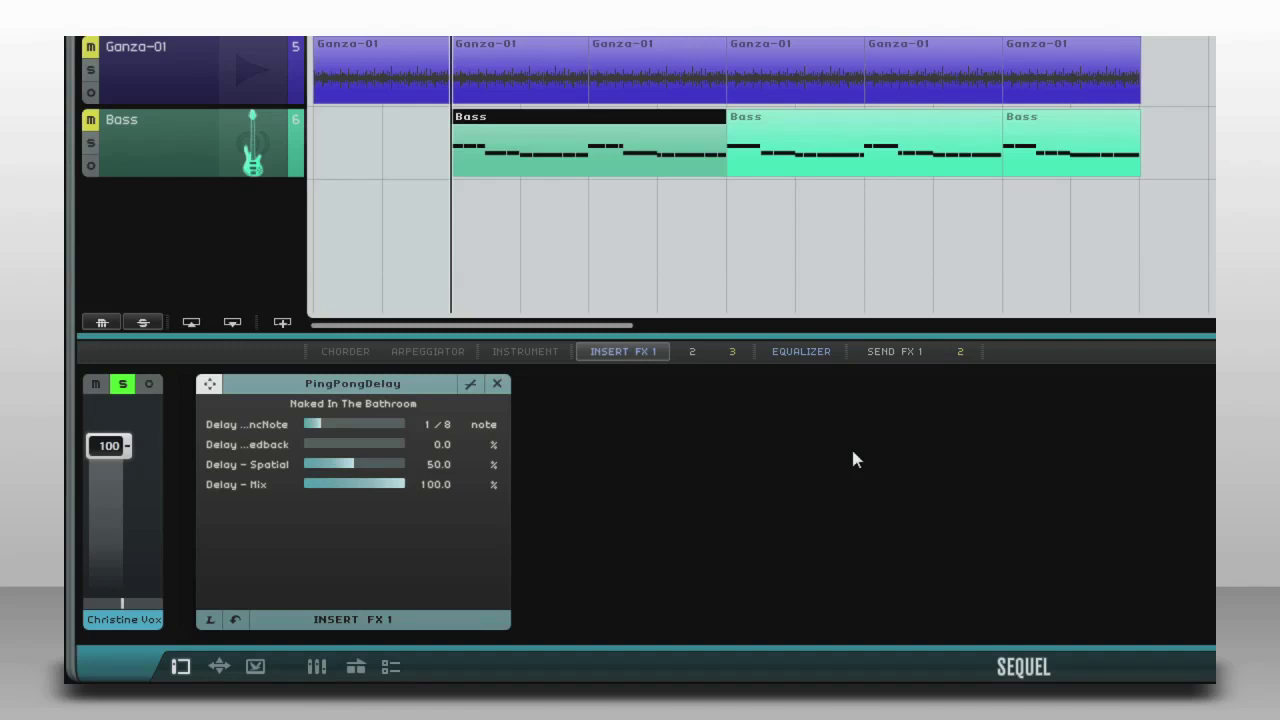
- Load the Plate Reverb preset on Christine Vox's Send FX 1 reverb
click(893, 352)
click(679, 398)
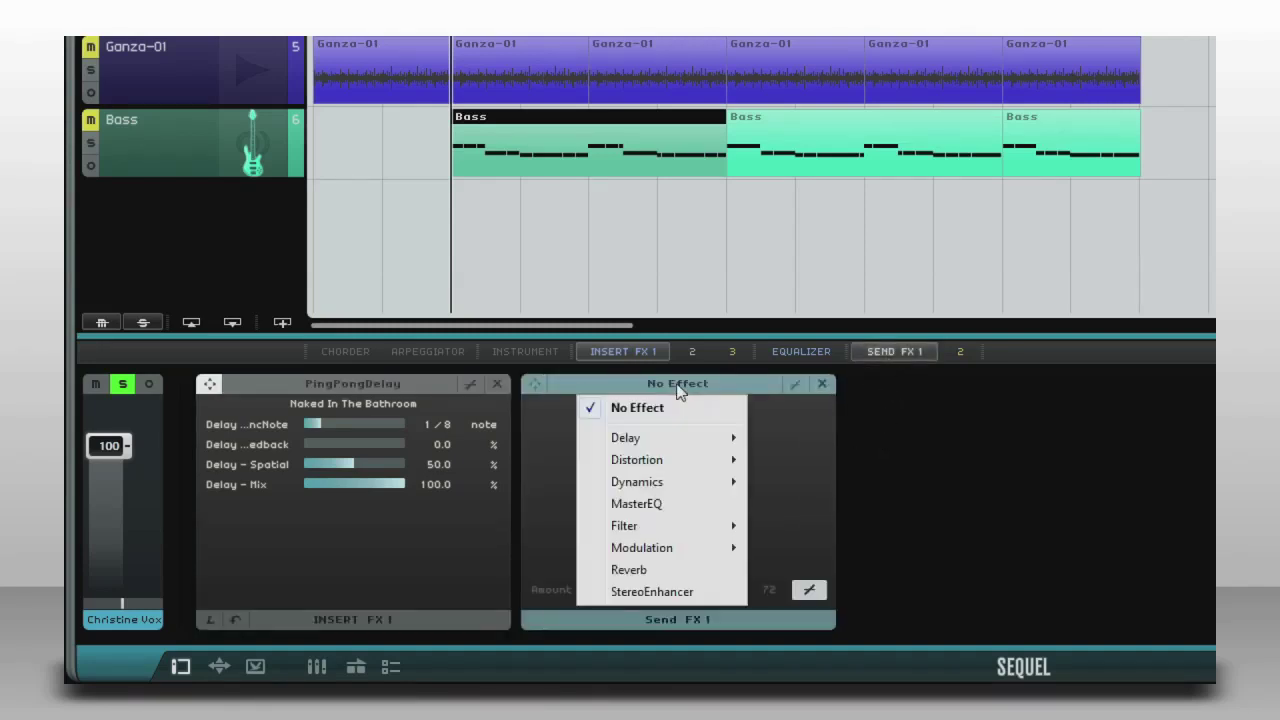
click(659, 571)
click(676, 402)
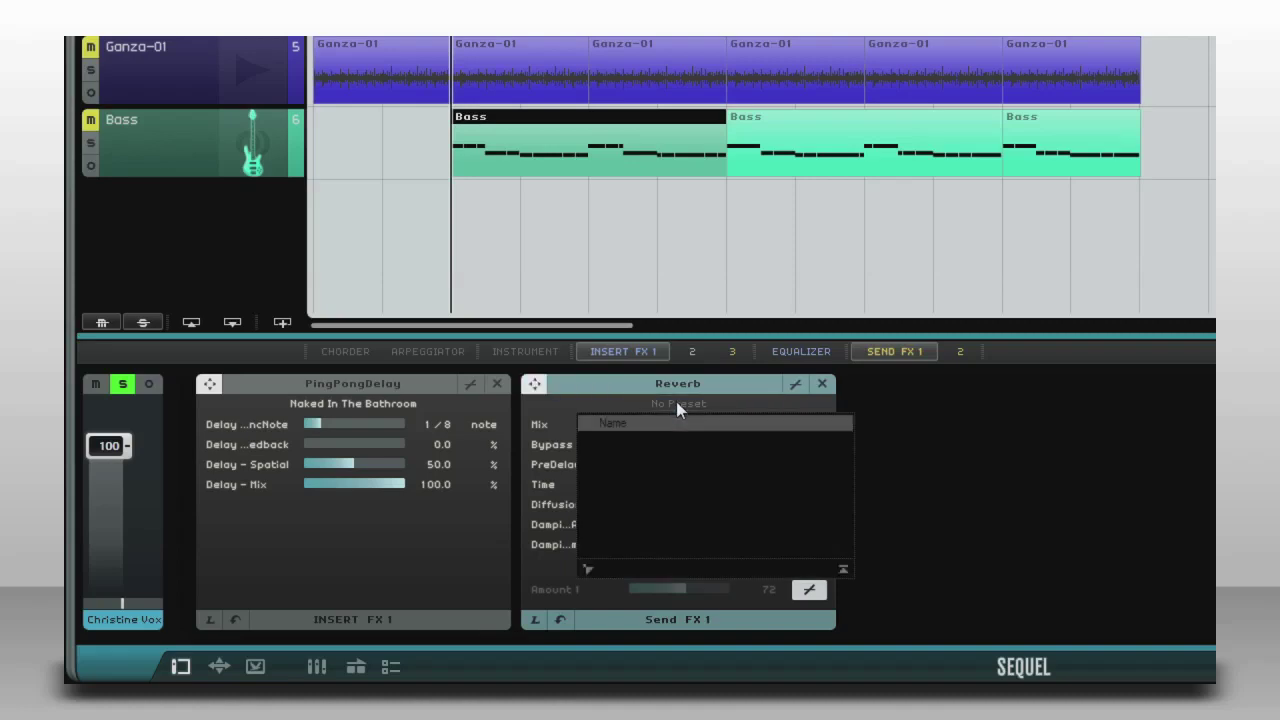
click(663, 516)
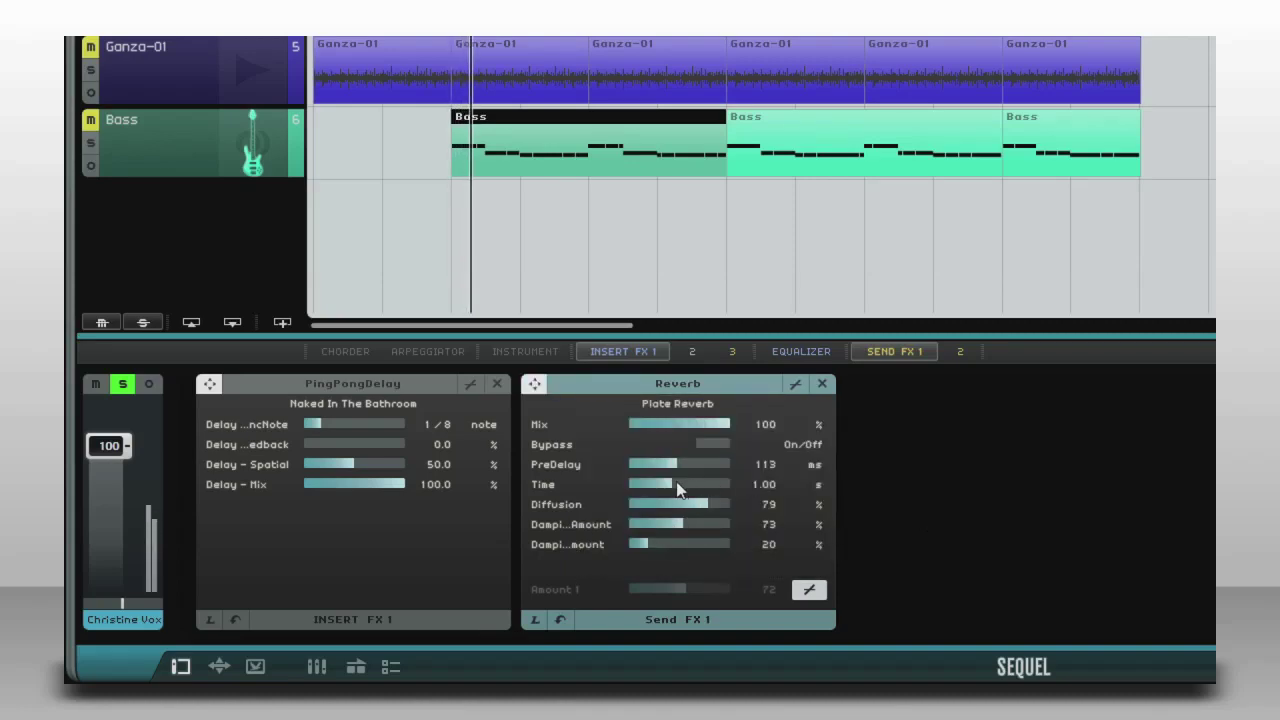
- Set the reverb time to 6.23 s and send amount to 38, then unsolo the vocal
drag(677, 488, 700, 526)
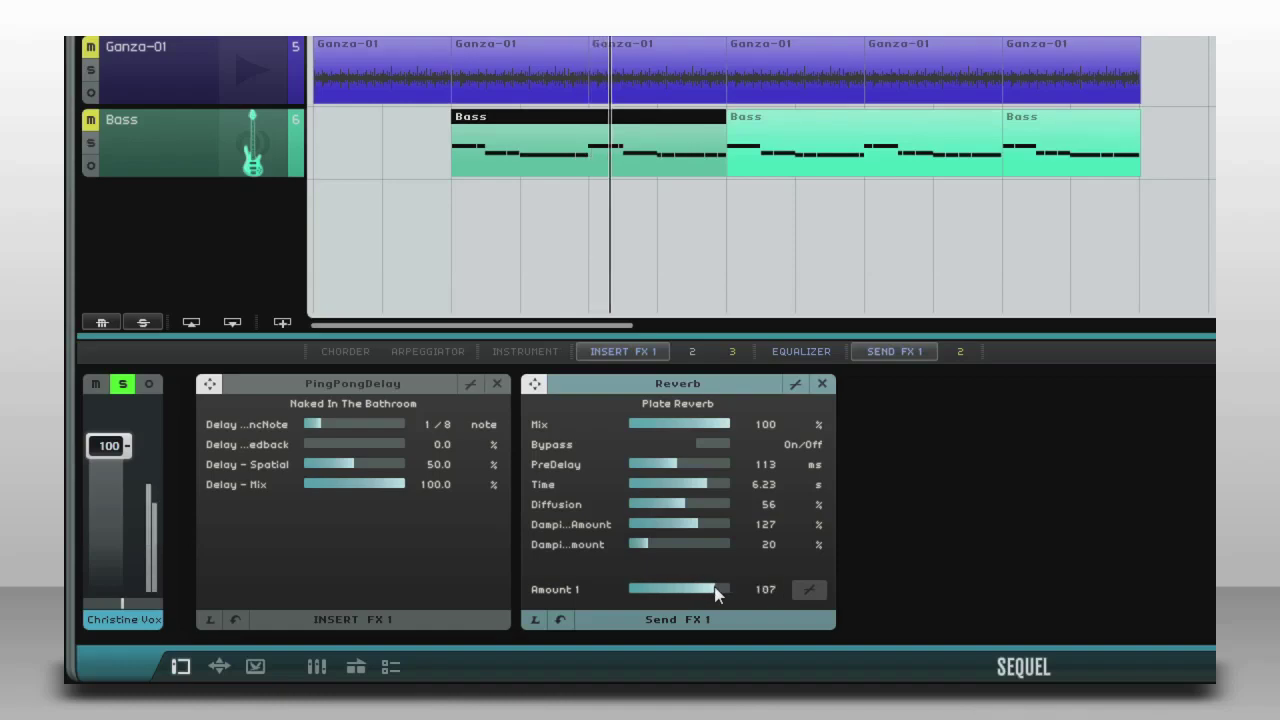
drag(715, 593, 659, 593)
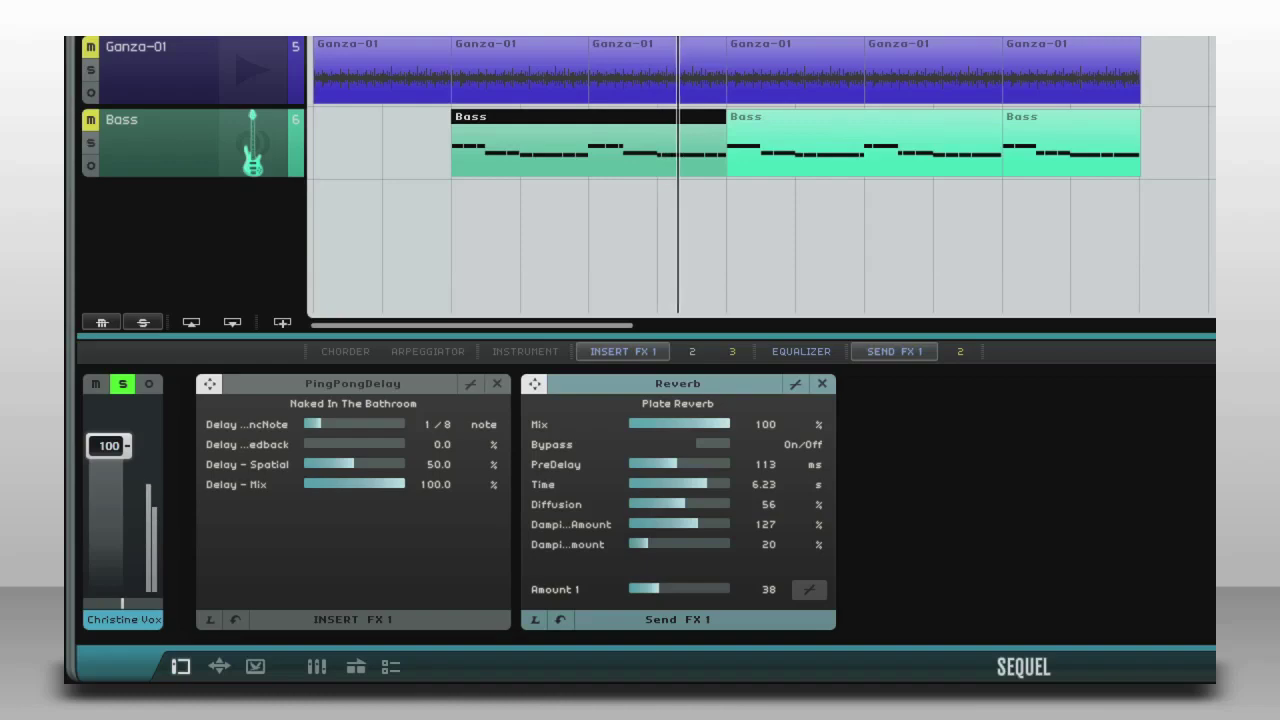
click(122, 384)
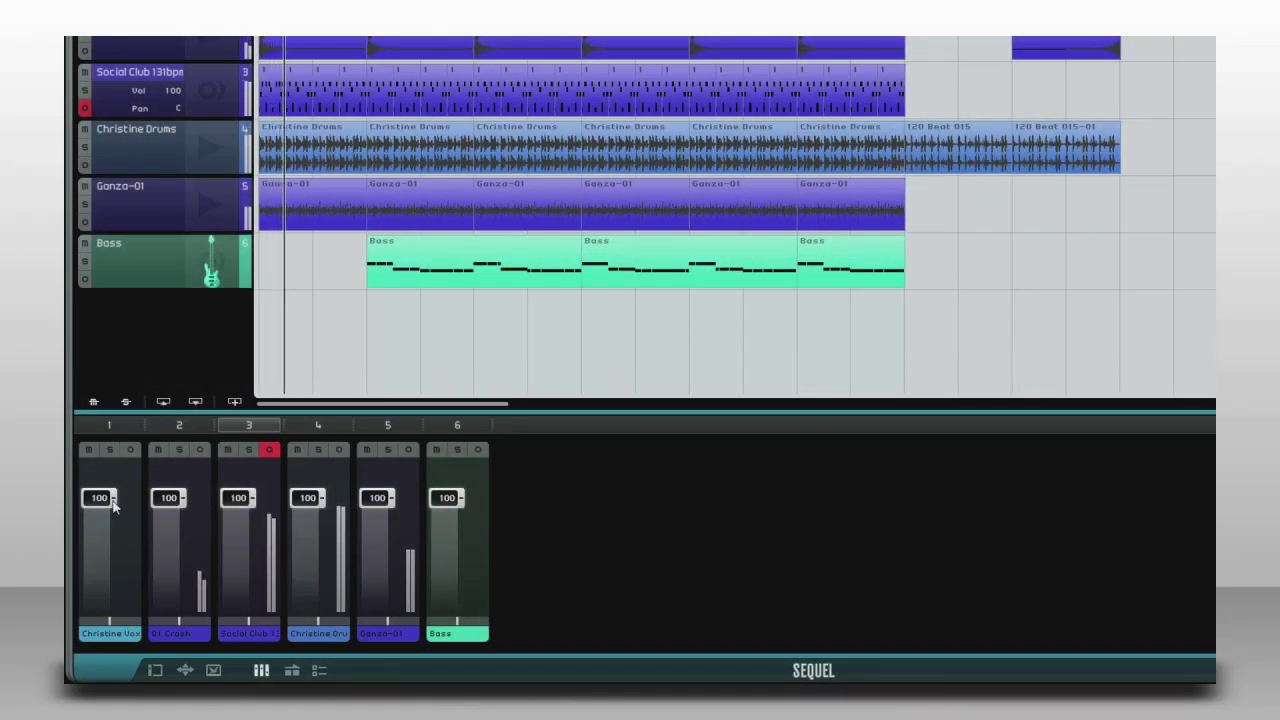
- Set mixer levels: Christine Vox 112, 01 Crash 89, Christine Drums 88, Ganza-01 88, Bass 92
drag(117, 505, 184, 522)
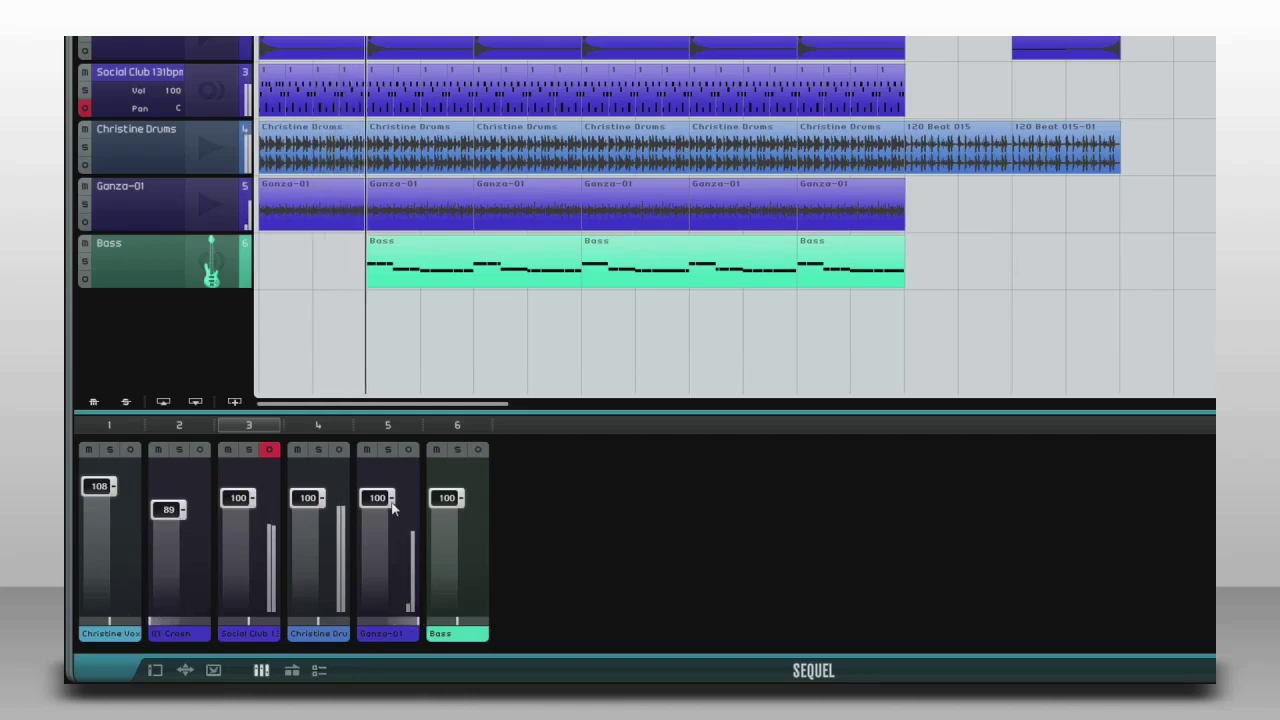
drag(391, 508, 391, 520)
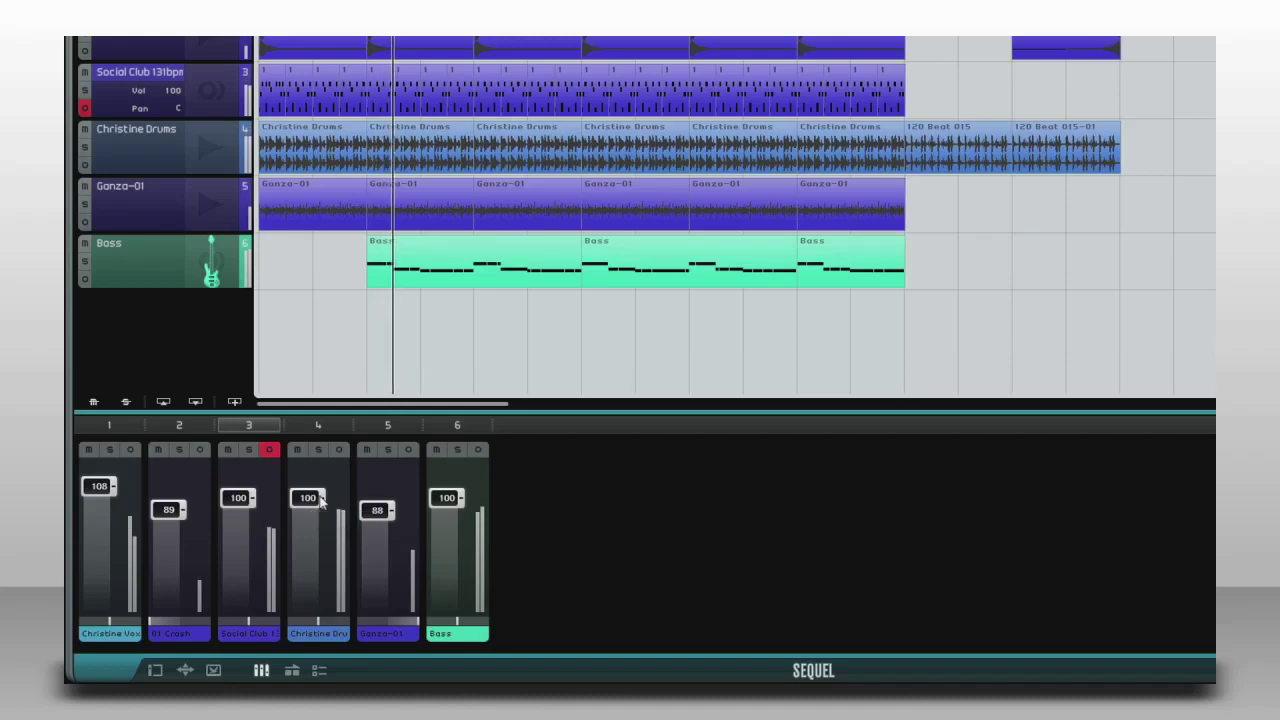
drag(321, 499, 322, 517)
drag(112, 492, 117, 492)
drag(450, 498, 450, 507)
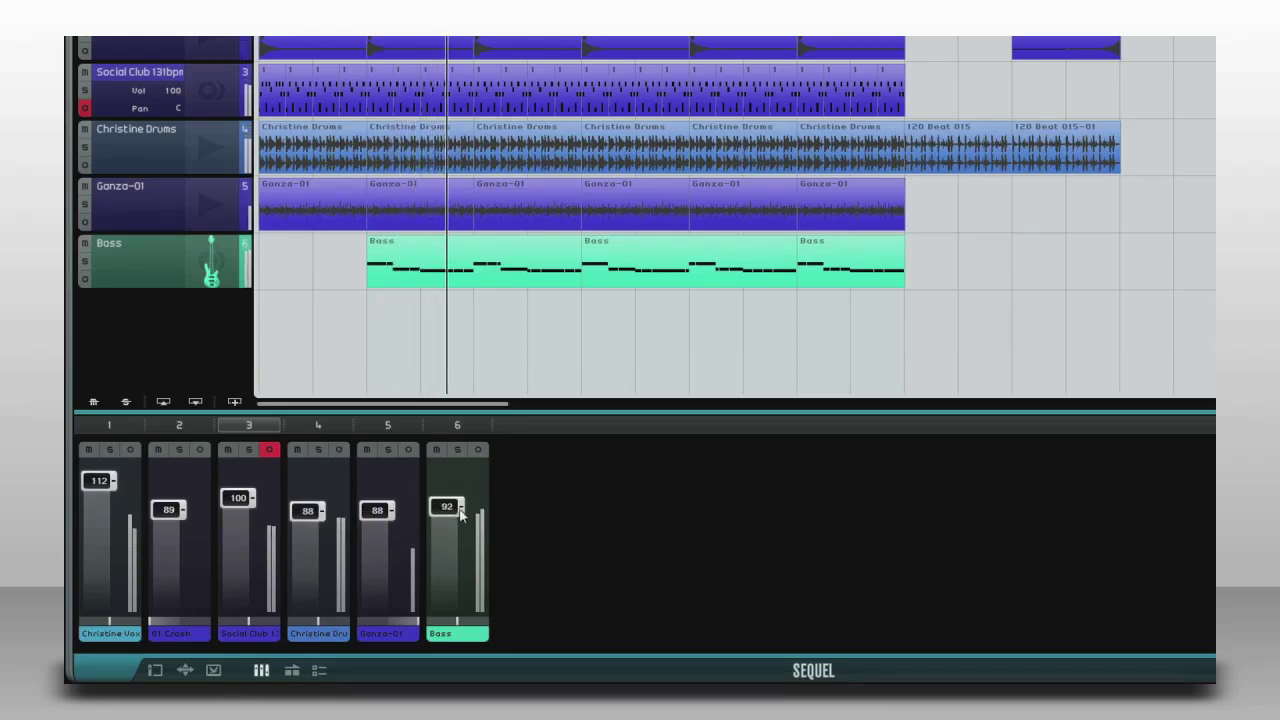
click(155, 670)
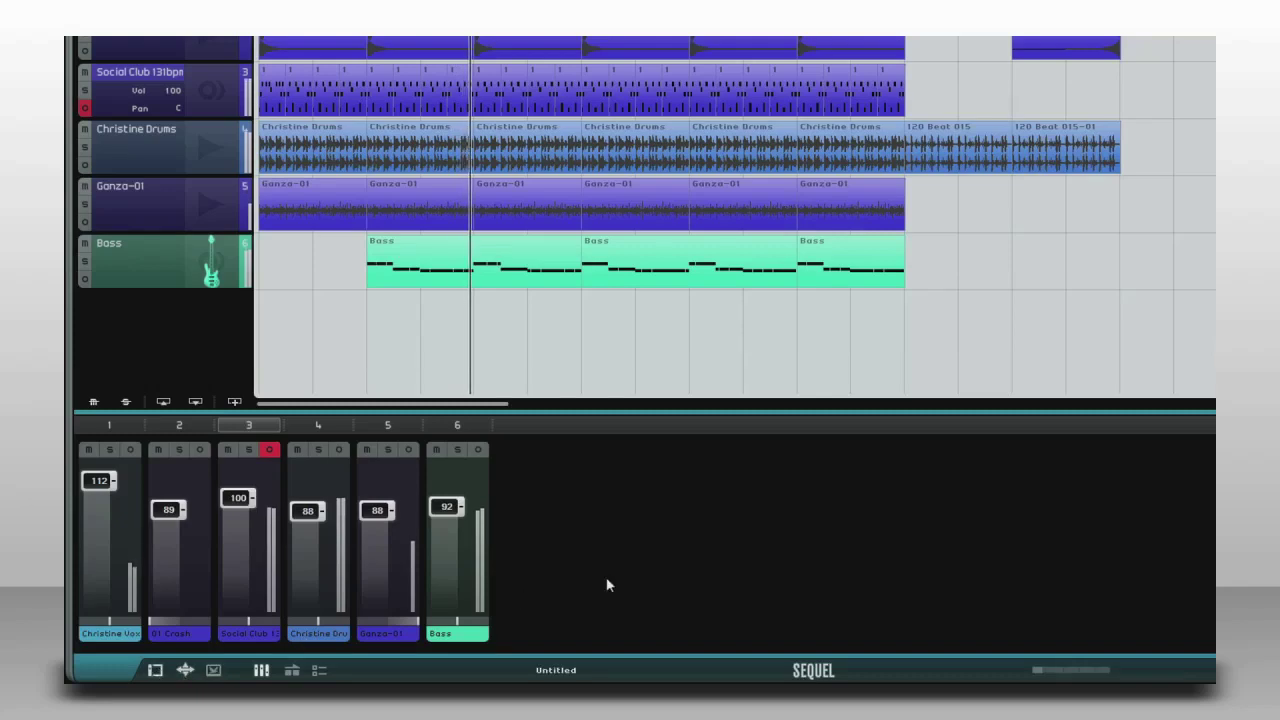
- Boost Social Club's EQ to 11.0 at 1826 Hz, cut to -10.2 at 194 Hz, and lower band 3
drag(1033, 533, 1071, 508)
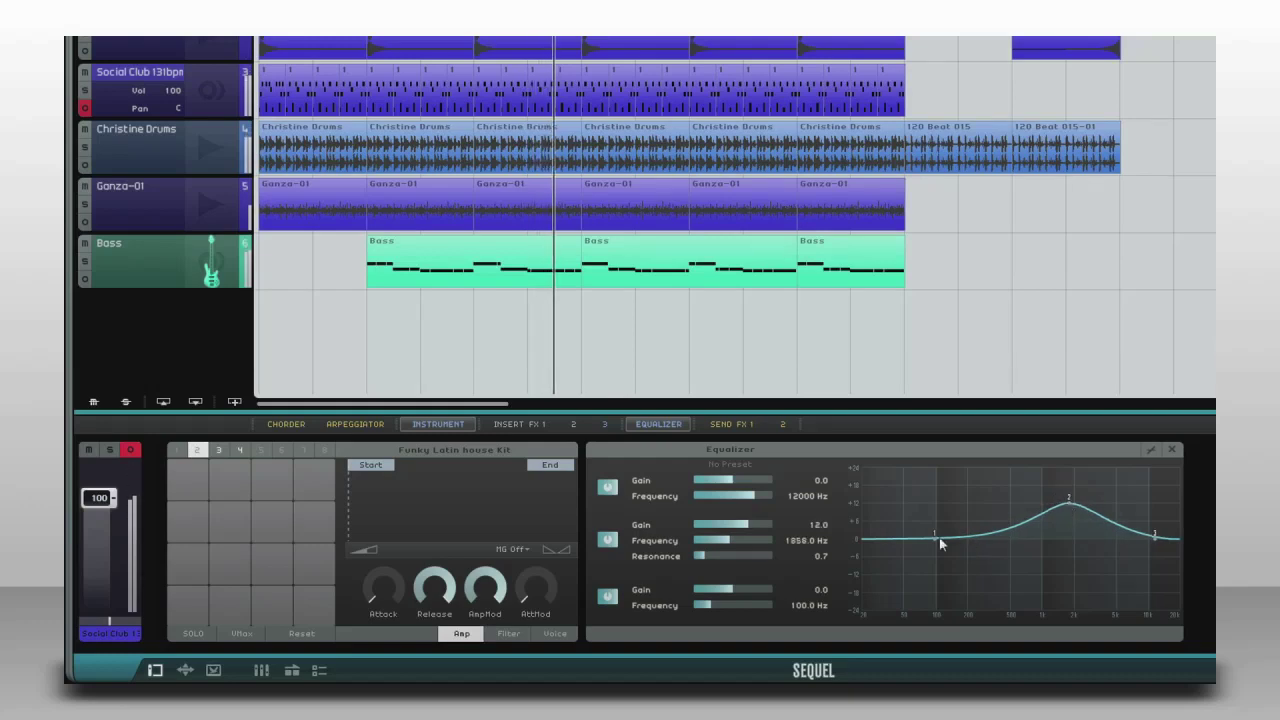
drag(939, 537, 965, 568)
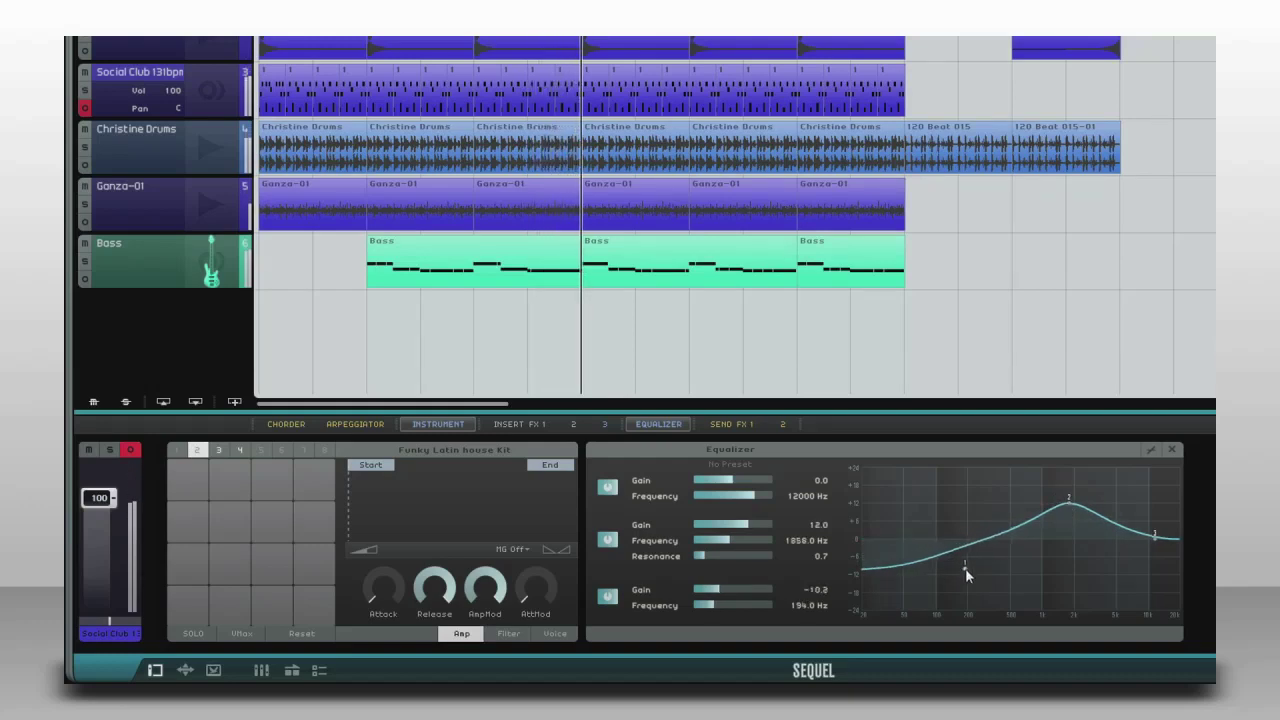
drag(1071, 510, 1070, 513)
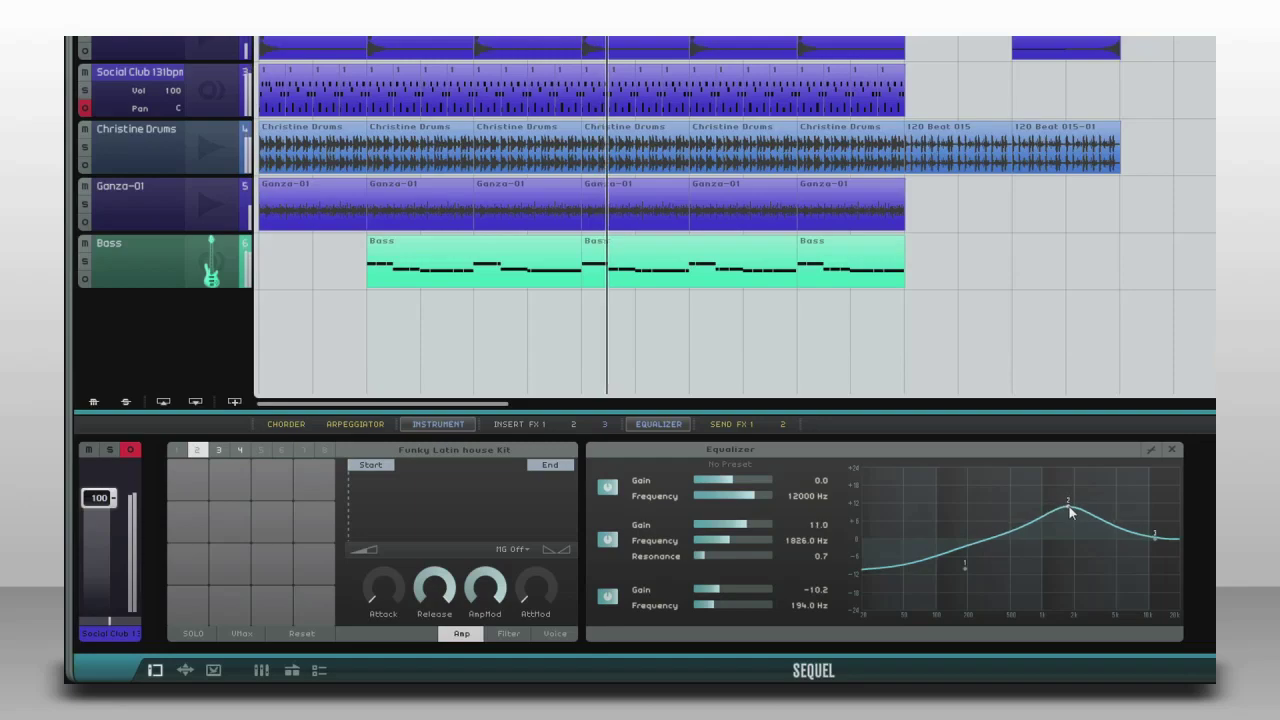
drag(1153, 545, 1137, 560)
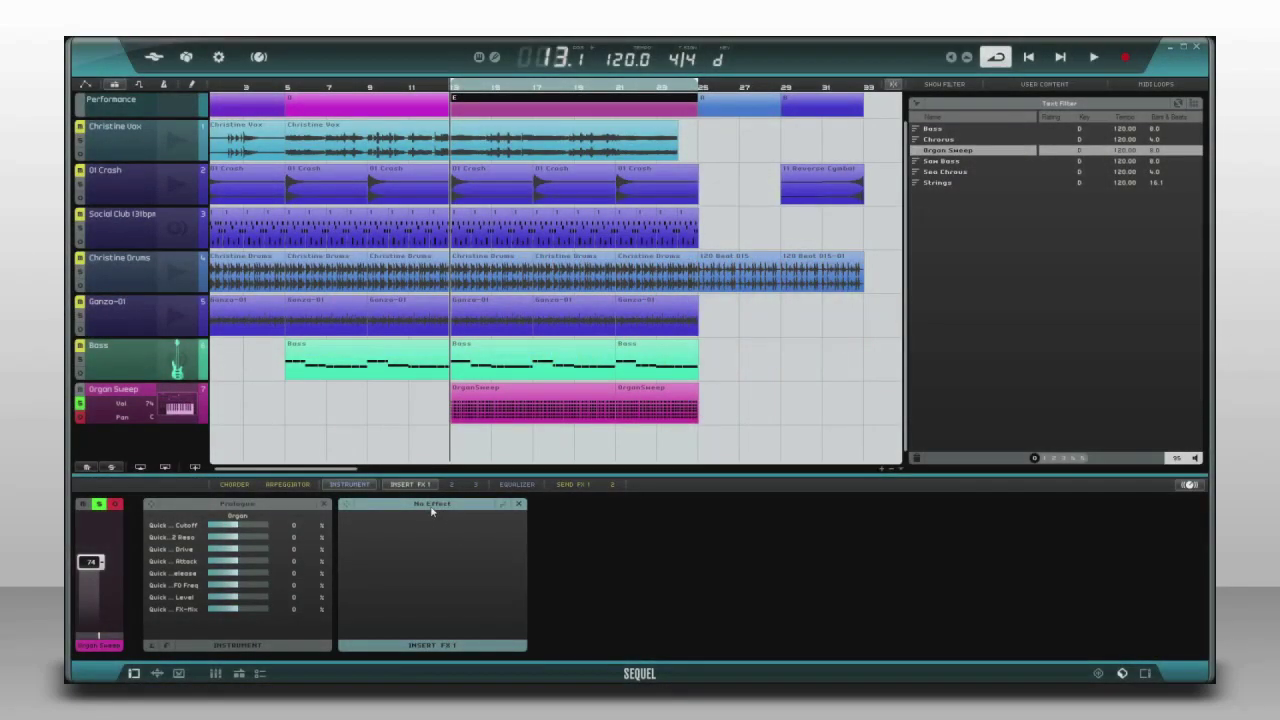
- Insert a MorphFilter on Organ Sweep, raising its frequency and lowering the morph on the XY pad
click(432, 506)
mouse_move(432, 594)
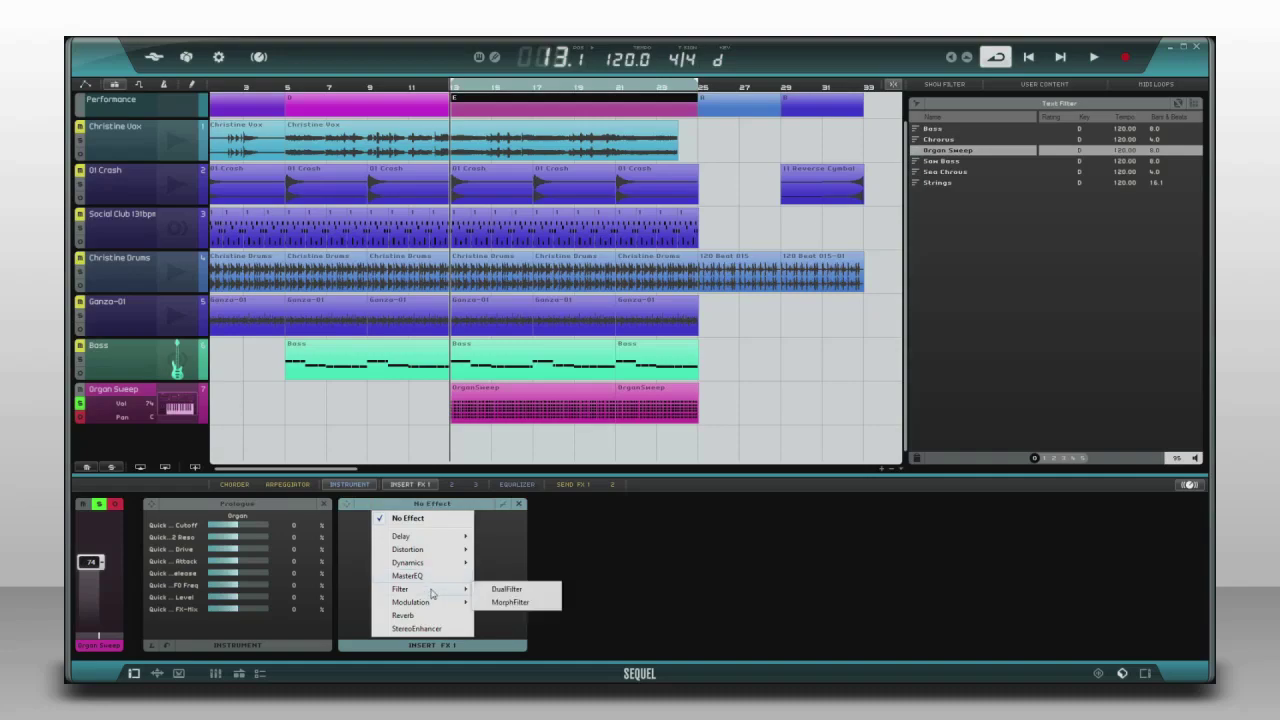
click(506, 603)
click(351, 506)
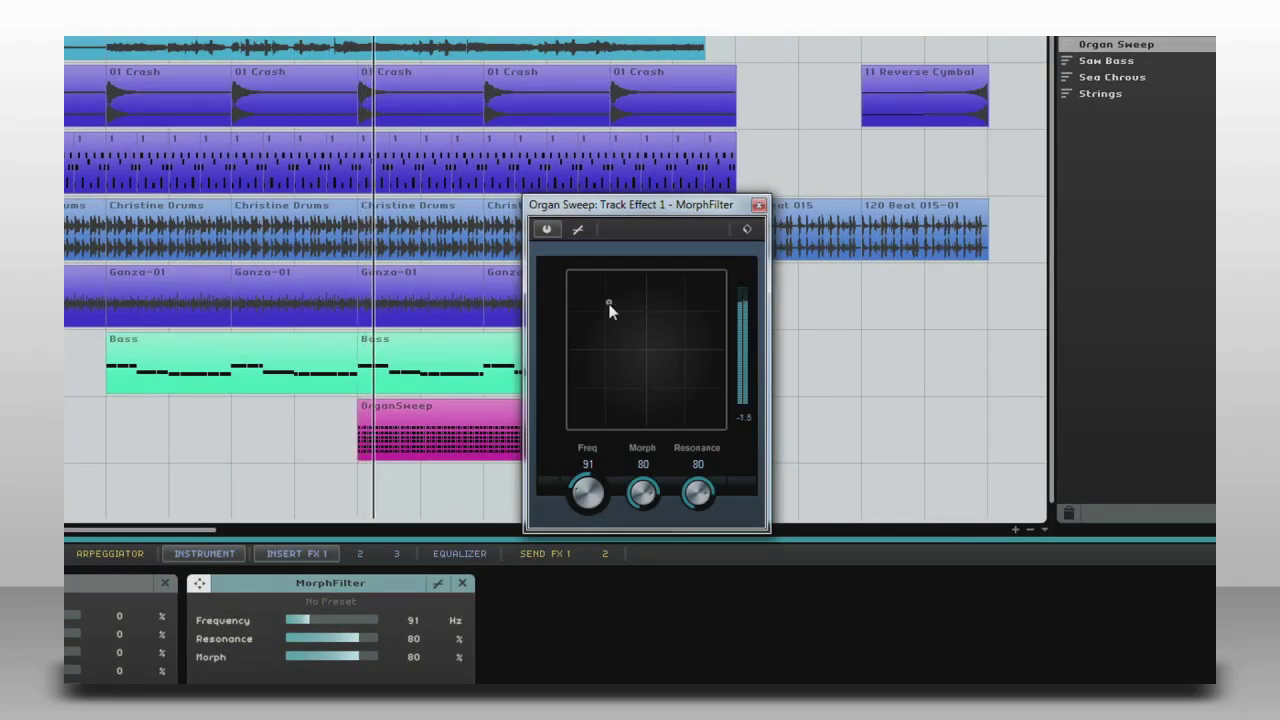
drag(609, 302, 670, 379)
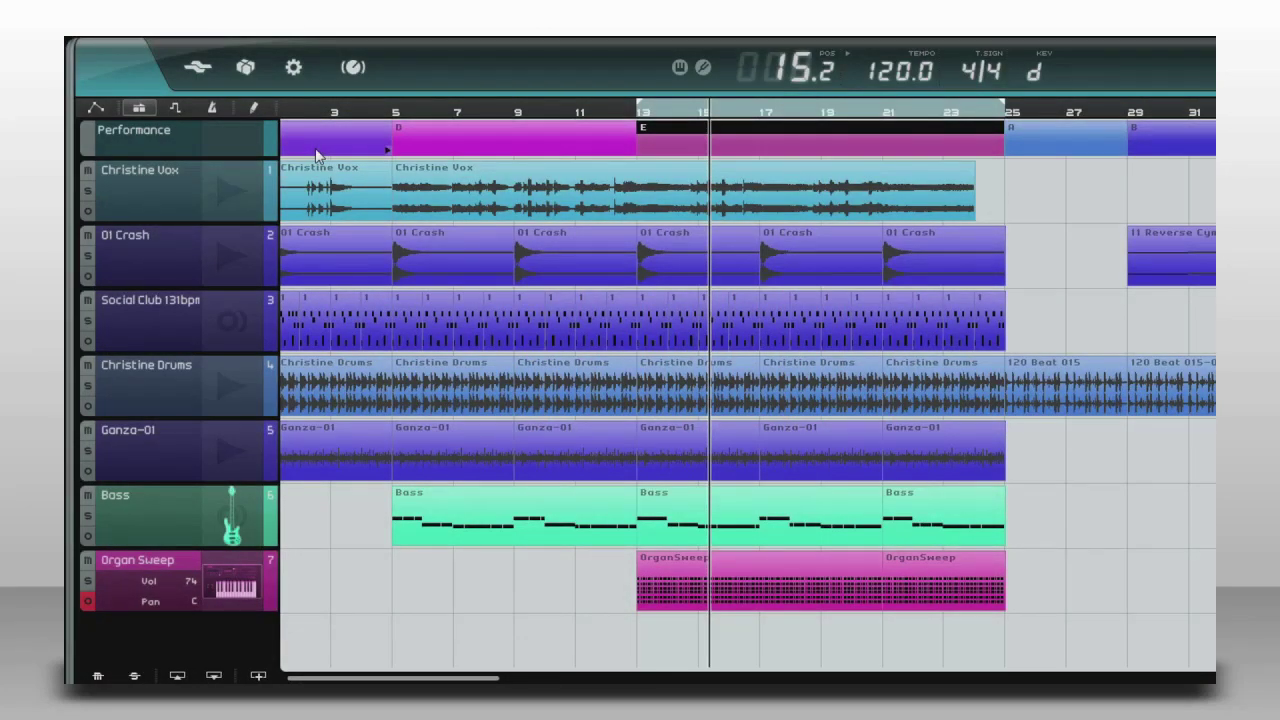
- Bring up Export Project as Audio File, set to a 24-bit Wave file on the Desktop
click(245, 68)
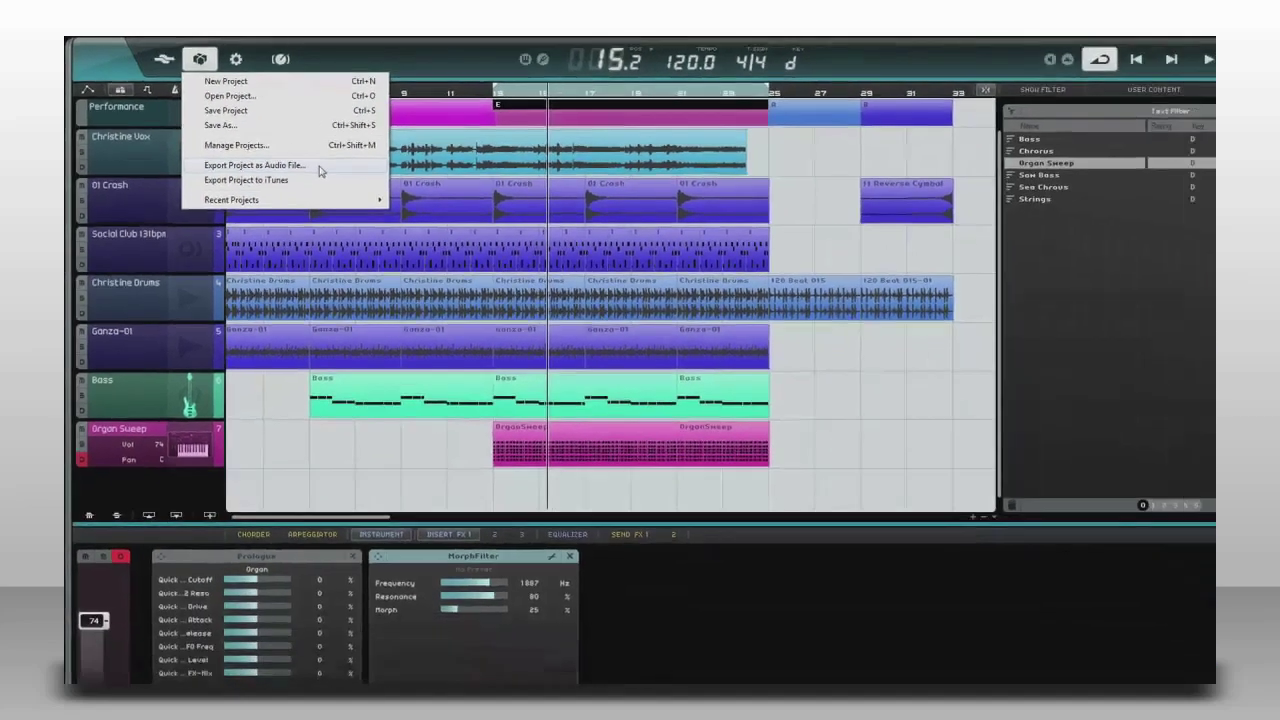
click(407, 217)
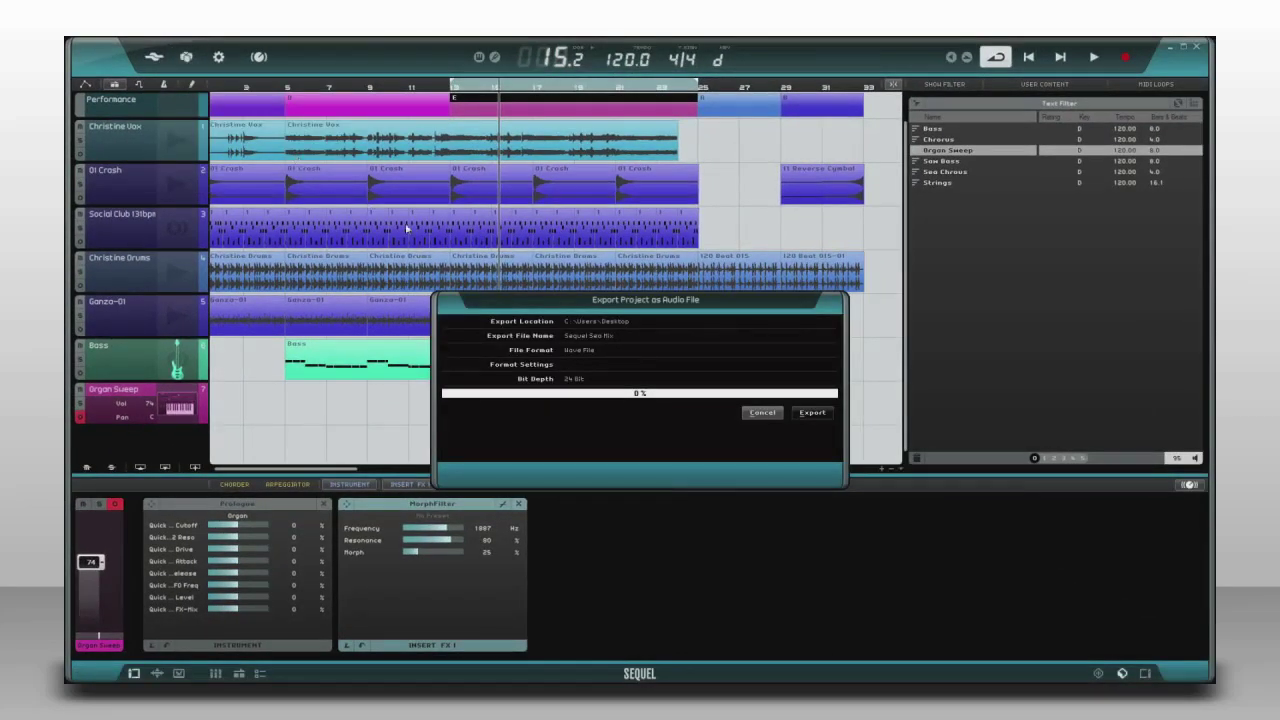